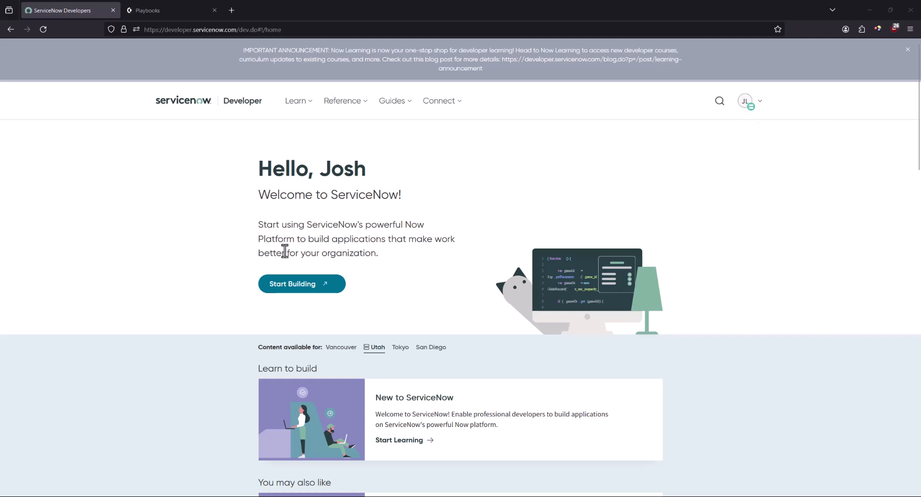
Launch the personal developer instance and open User Administration > Users, listing 625 users
click(288, 287)
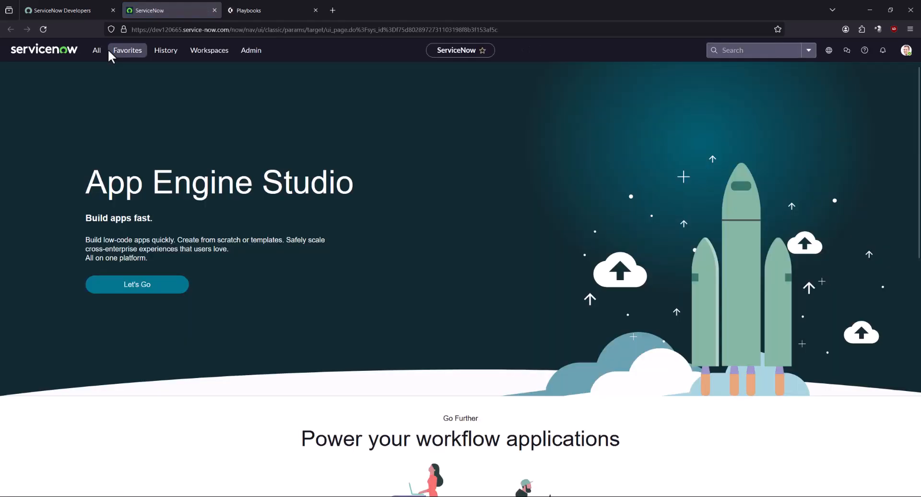
click(97, 51)
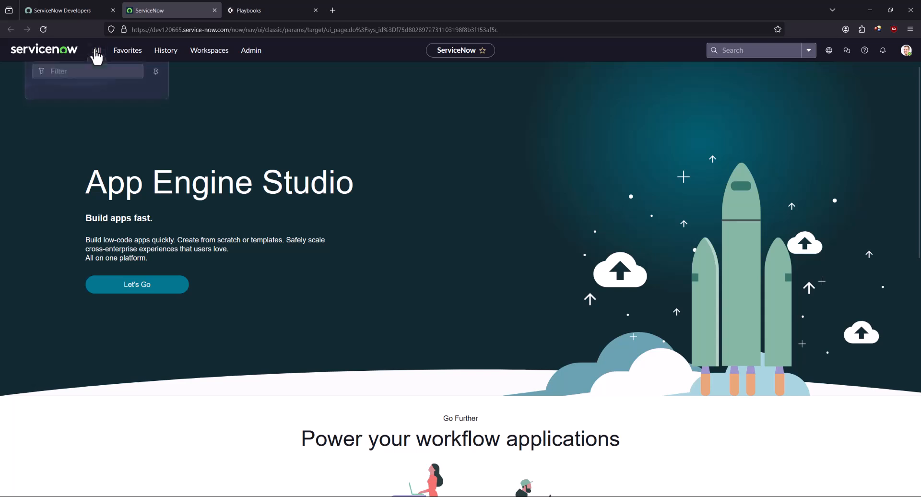
text(users)
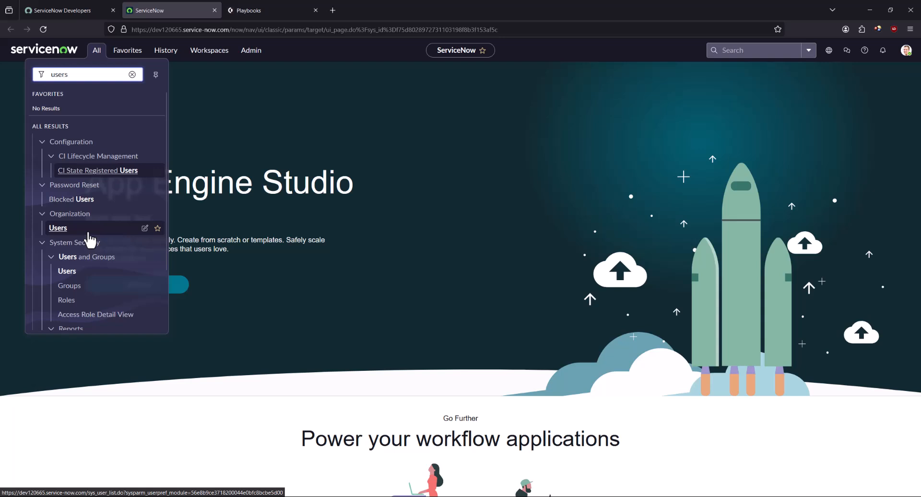
scroll(89, 261, down, 3)
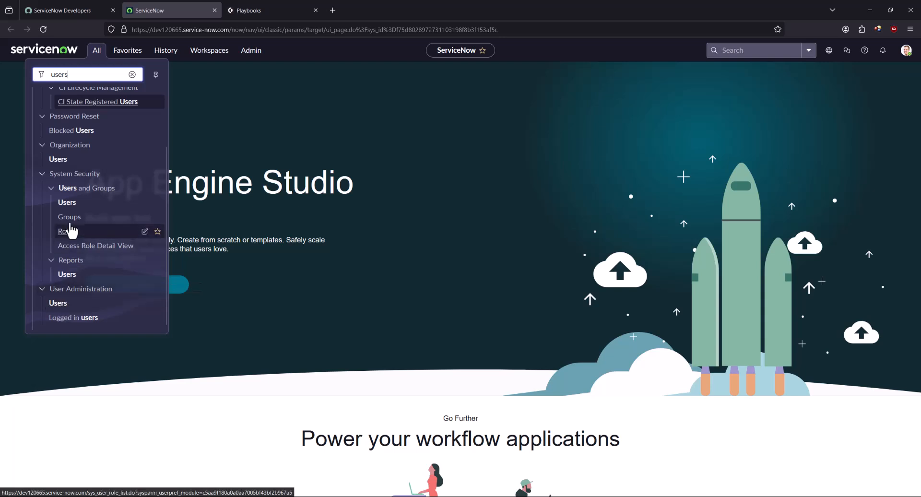
click(57, 307)
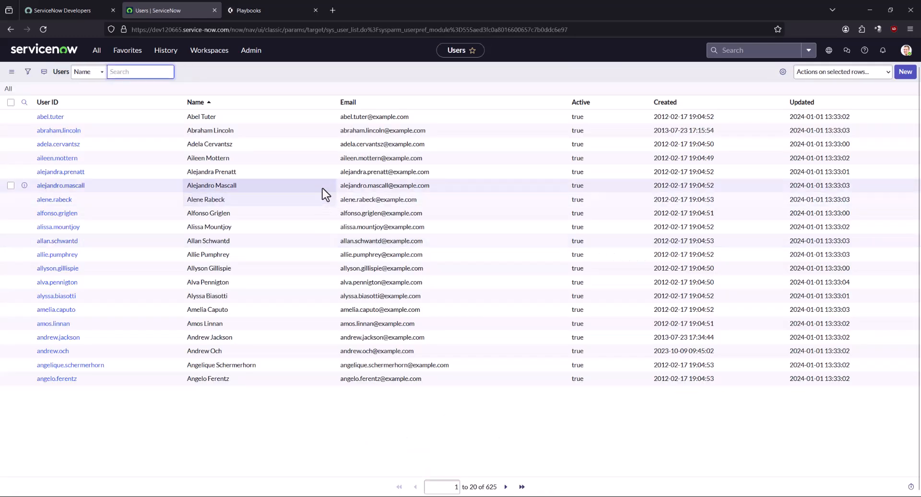
Create and submit a new user with User ID 'xsoar', declining the browser's password prompt
click(902, 75)
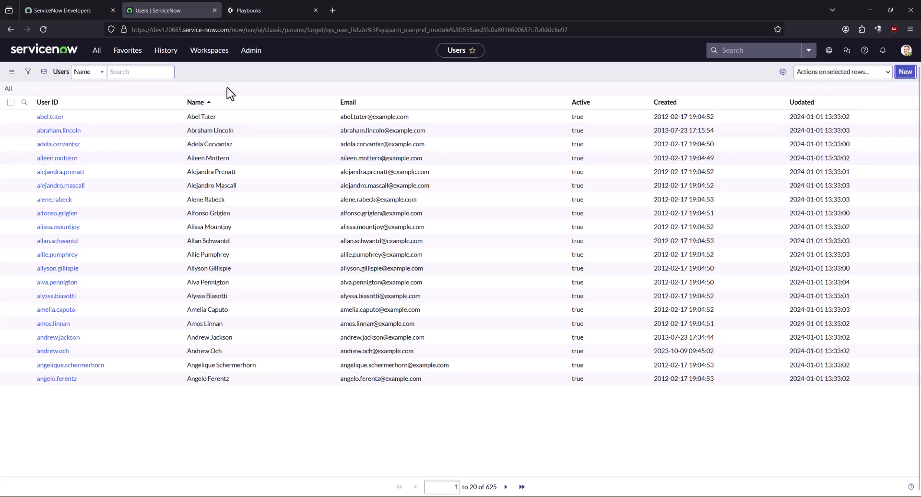
click(253, 94)
text(xsoar)
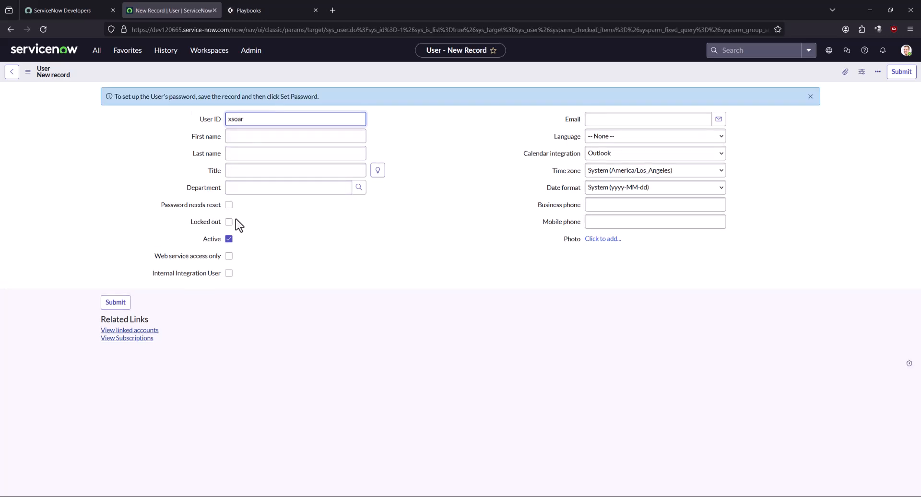
click(115, 304)
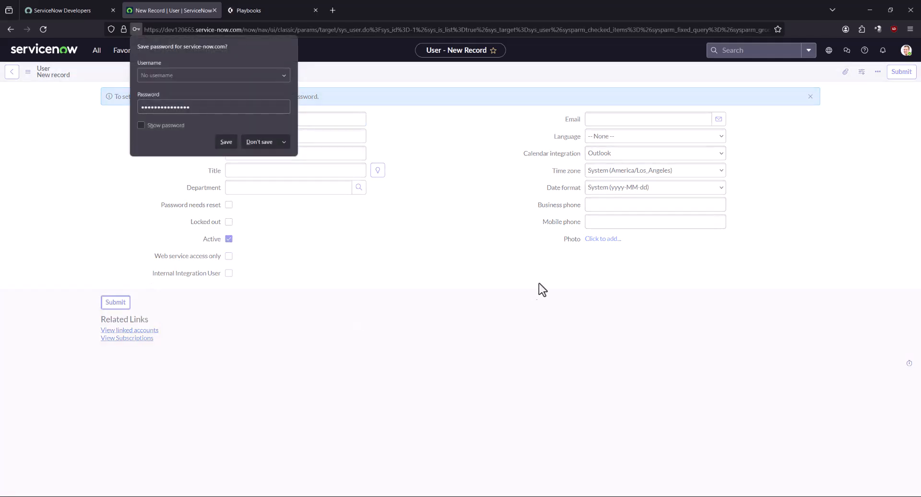
click(254, 145)
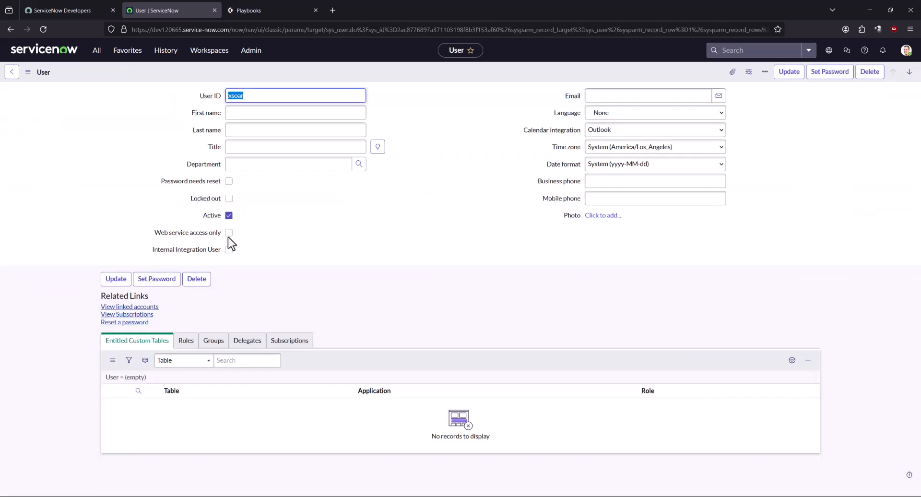
Generate, copy and save a password for xsoar, then uncheck Password needs reset
click(160, 287)
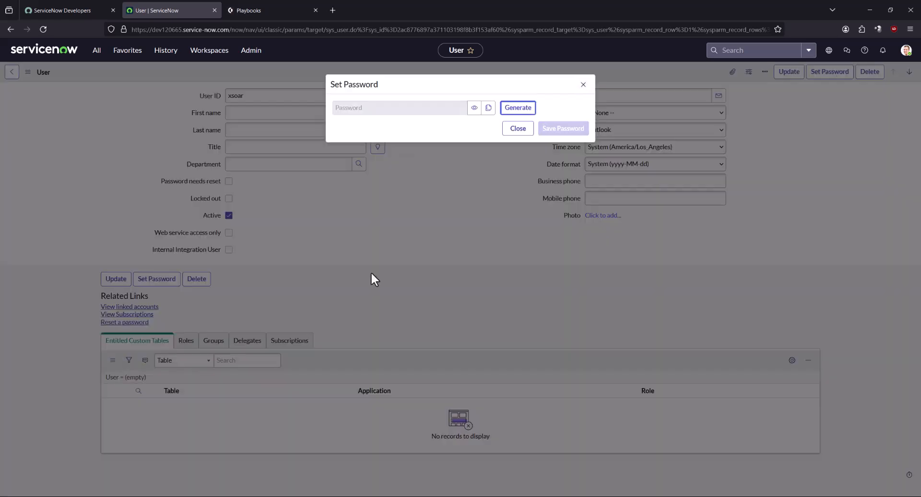
click(522, 109)
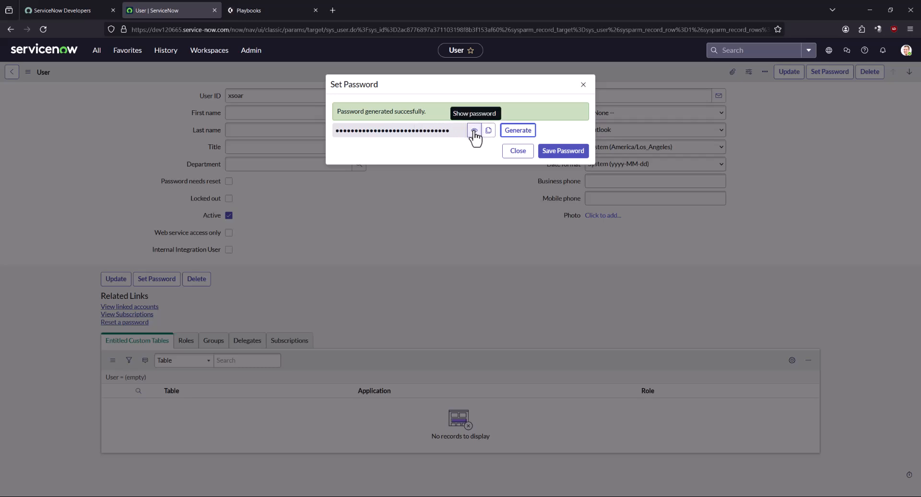
click(489, 131)
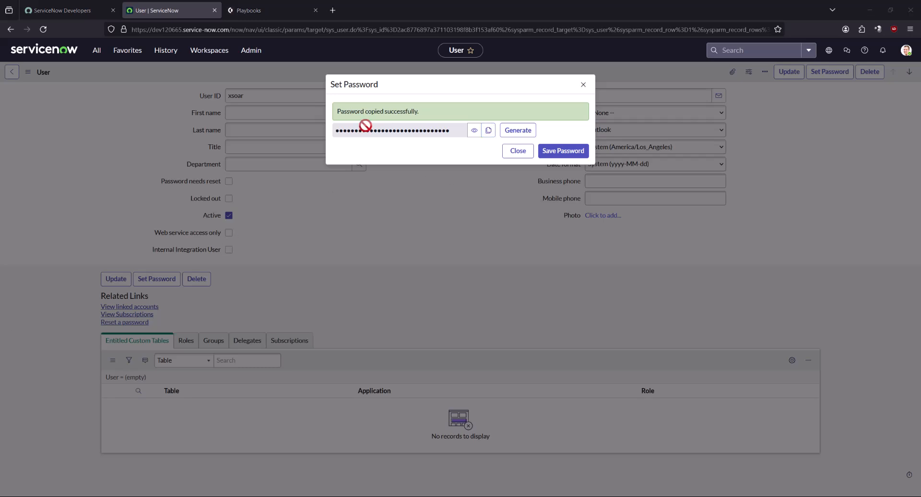
click(566, 151)
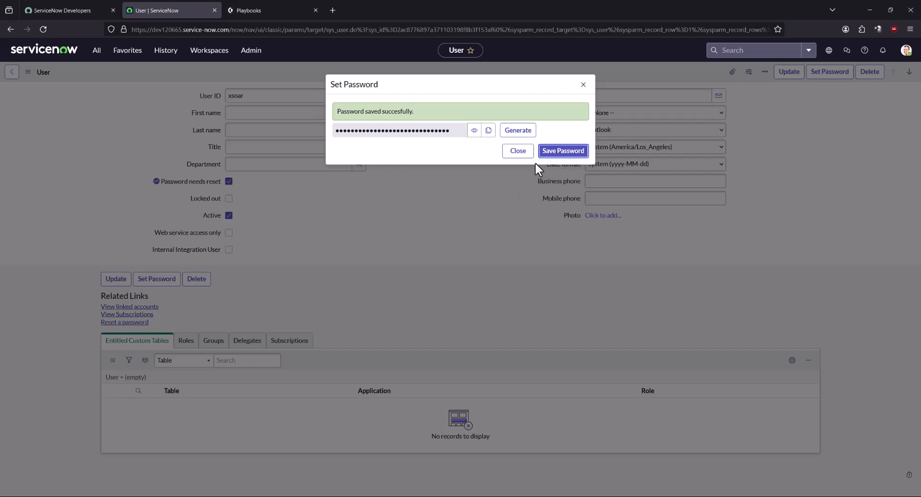
click(519, 152)
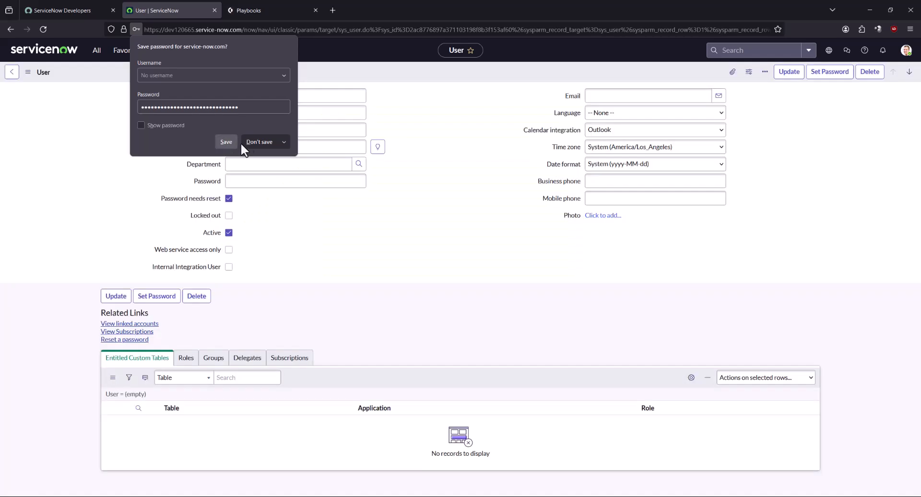
click(235, 142)
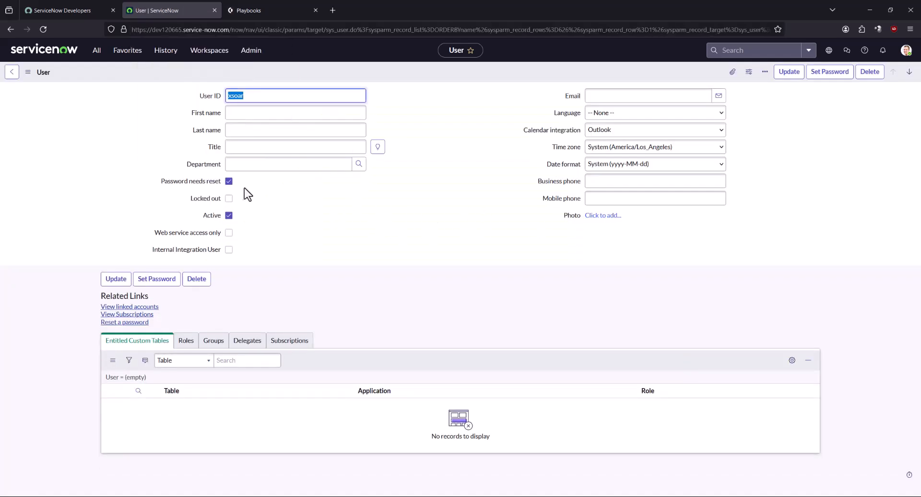
click(229, 182)
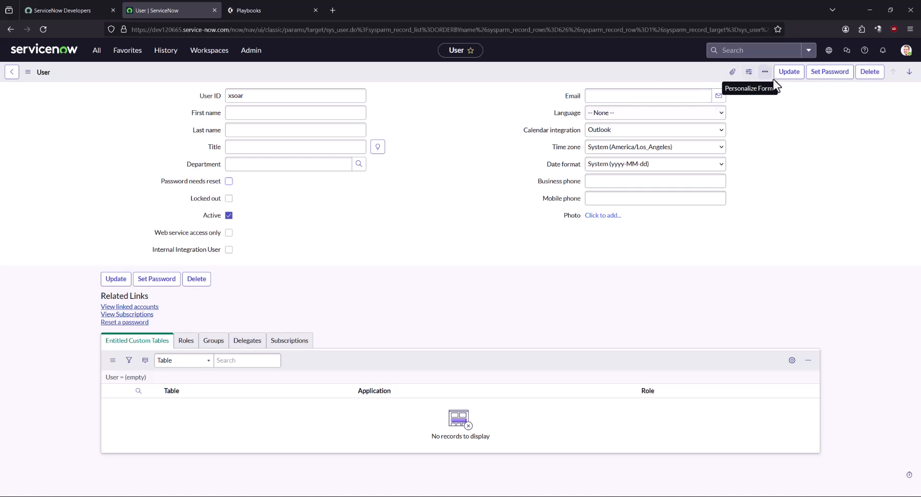
Update the xsoar user, reopen it, and open Edit Members from its Roles tab
click(787, 73)
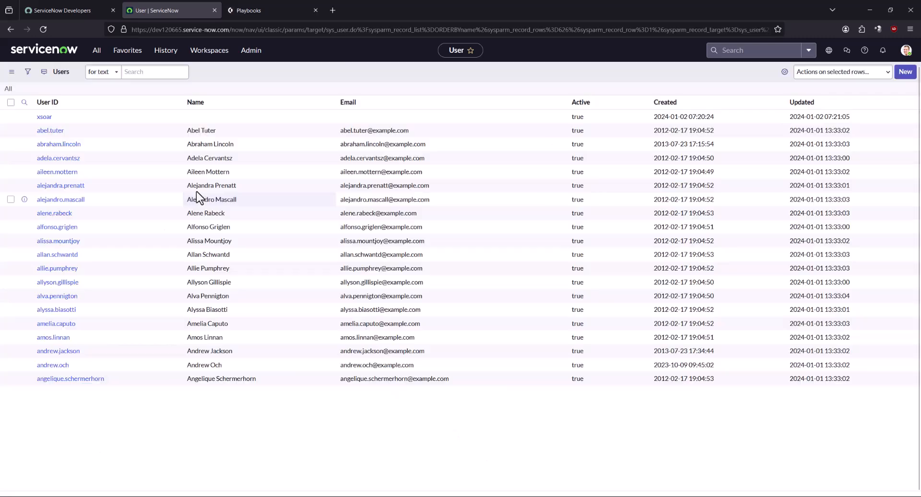
click(44, 116)
click(185, 343)
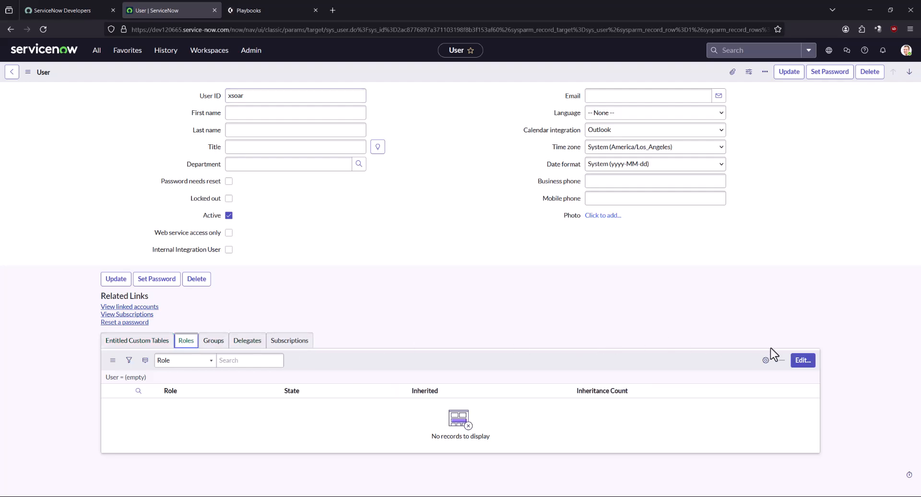
click(802, 361)
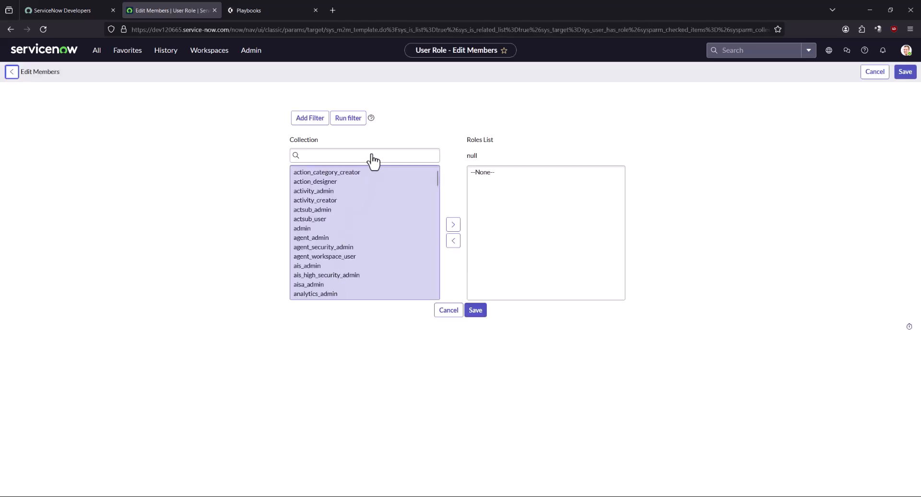
Add the web_service_admin and rest_api_explorer roles to xsoar's Roles List
click(365, 176)
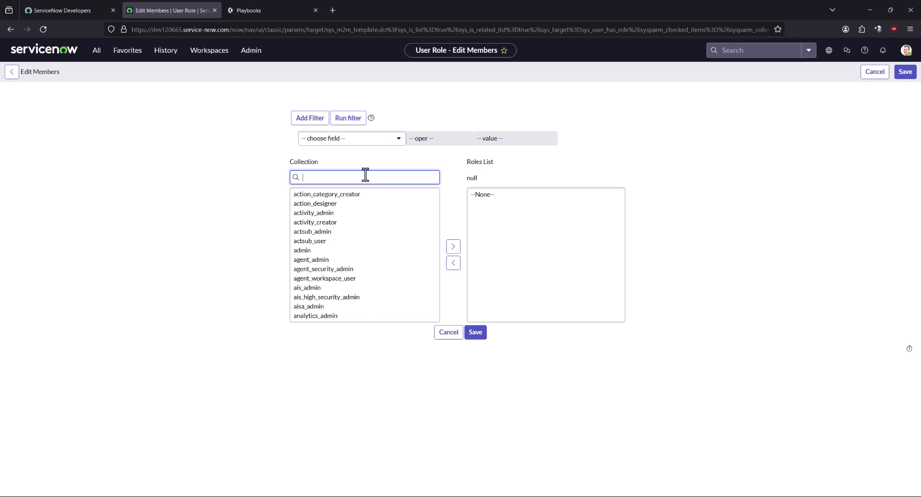
text(web_)
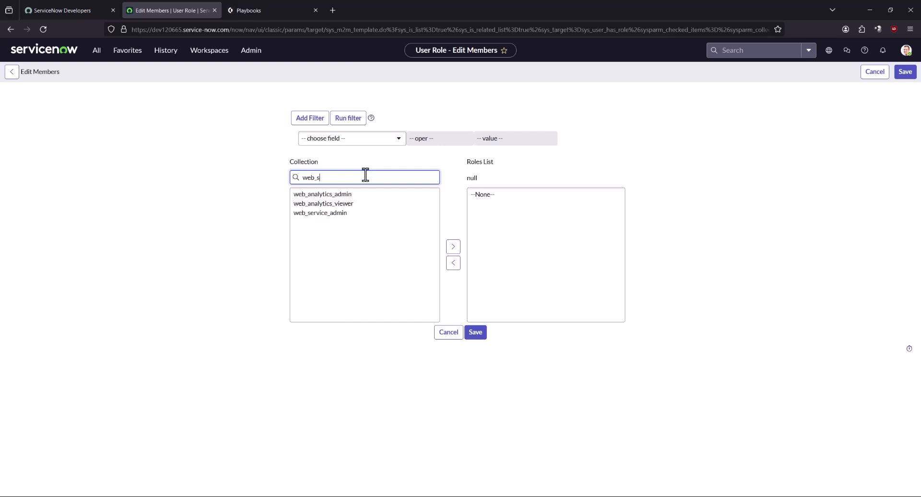
text(s)
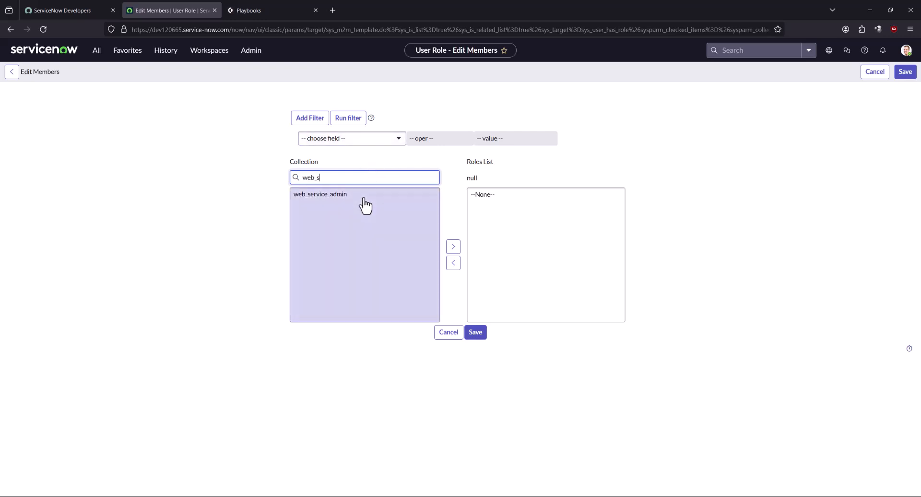
click(318, 195)
click(453, 246)
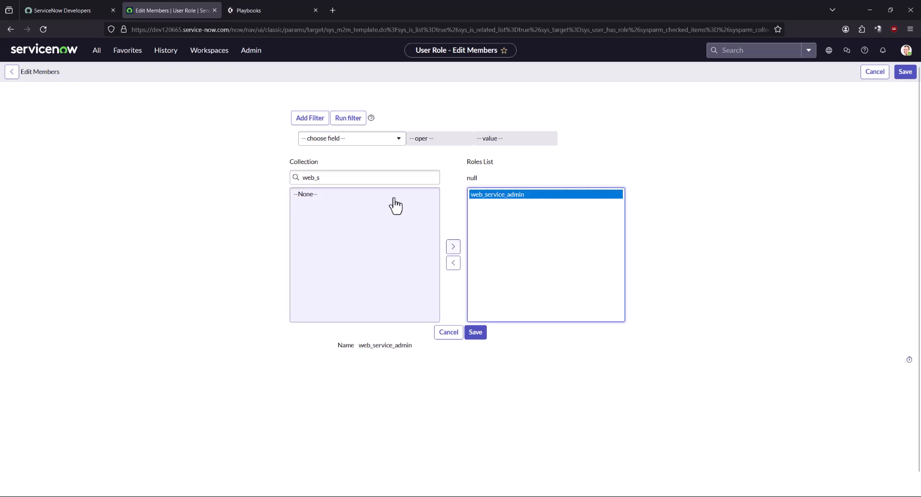
double_click(368, 182)
text(rest_api)
click(324, 195)
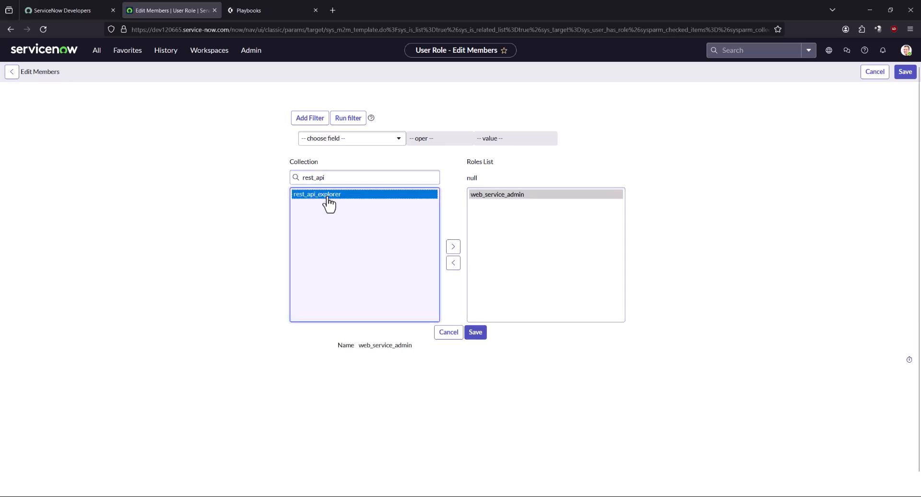
click(454, 247)
Add the incident_manager role too and save xsoar's role membership
click(369, 177)
double_click(371, 176)
text(n)
text(incident)
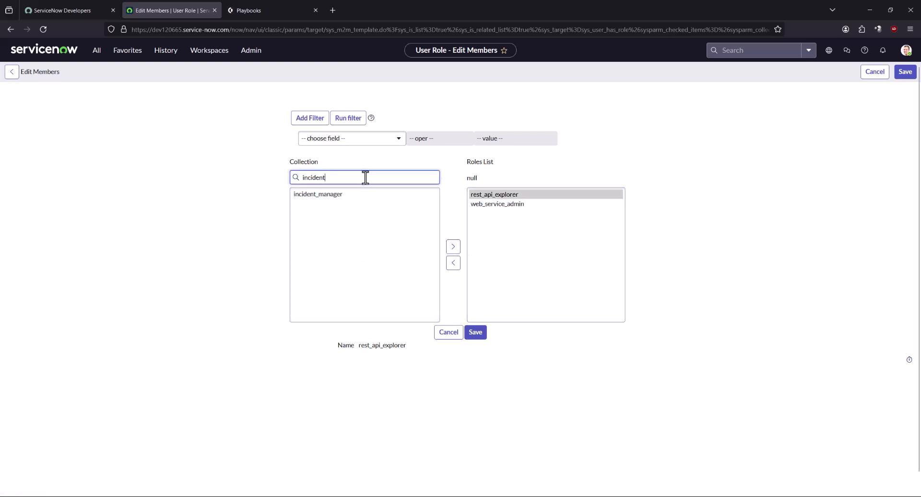
click(325, 195)
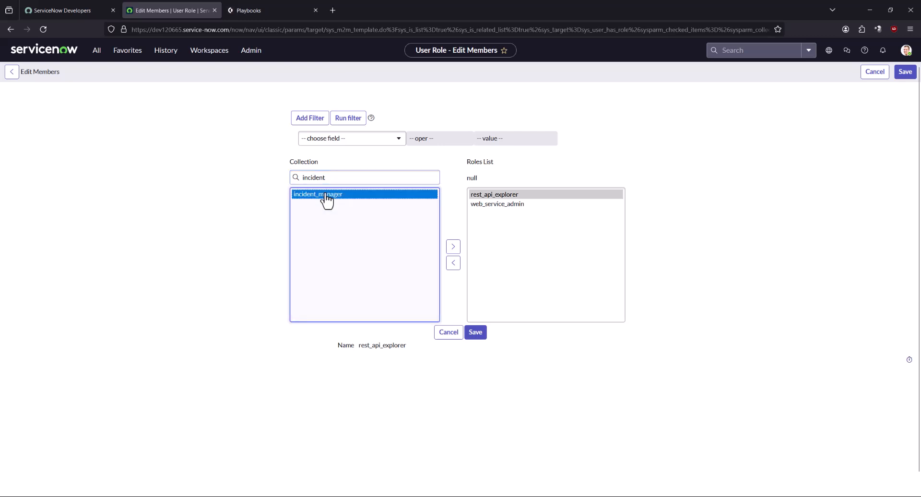
click(453, 247)
click(479, 338)
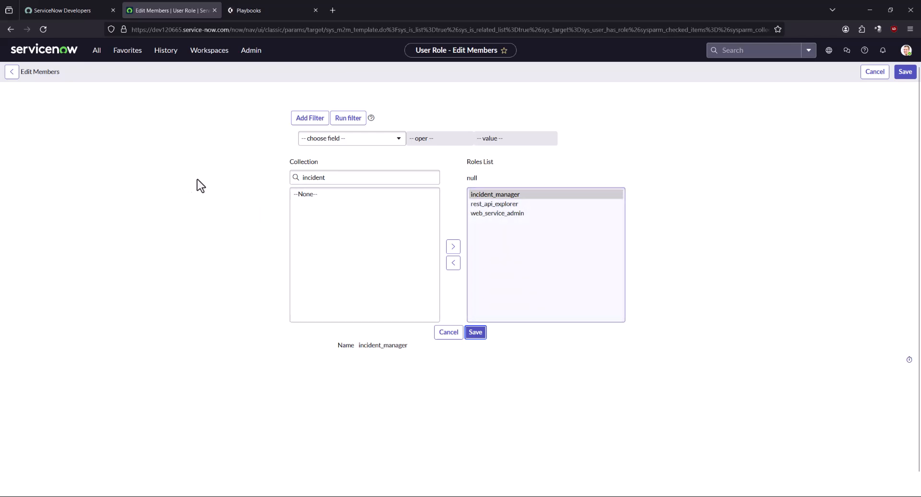
scroll(324, 320, down, 5)
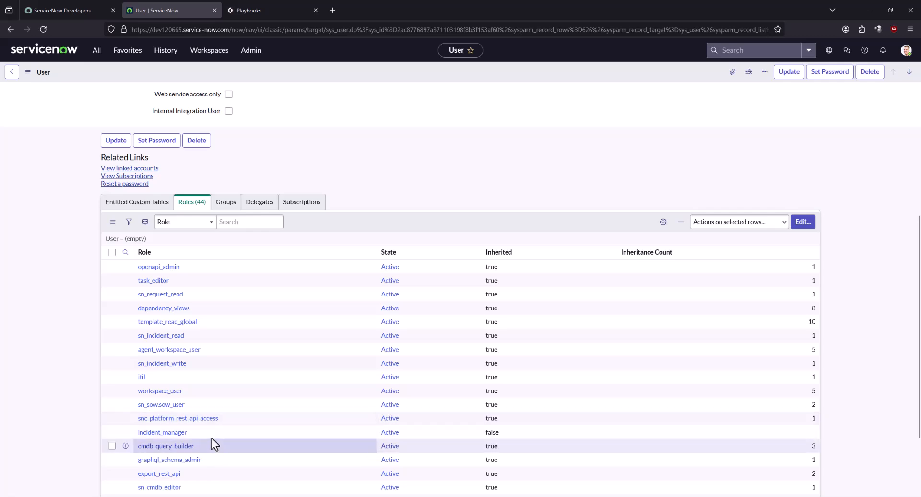
Update the xsoar user form with its new roles, returning to the 626-user list
scroll(60, 329, up, 1)
scroll(60, 329, up, 5)
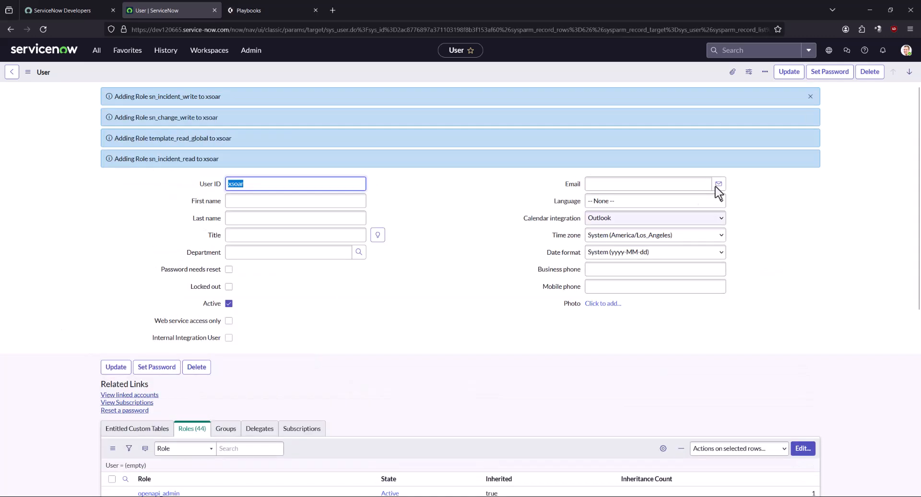
click(789, 72)
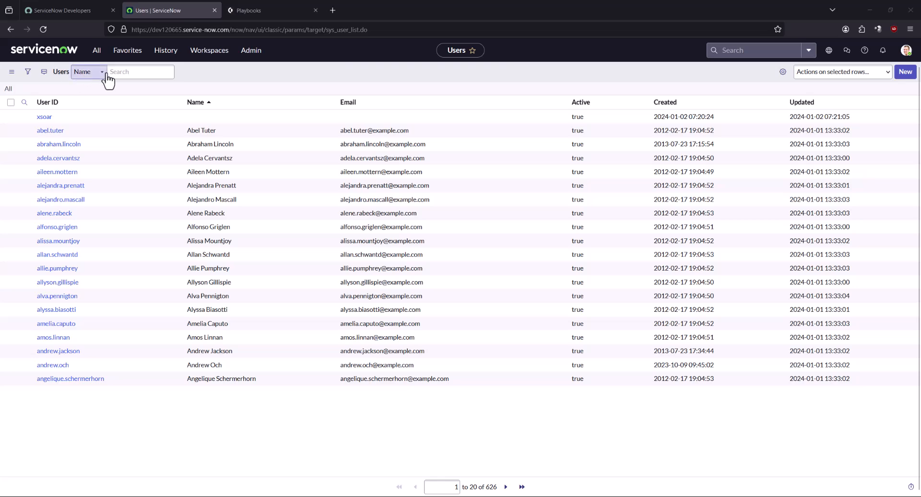
Open System Policy > Rules > Data Policies through the navigator filter
click(96, 50)
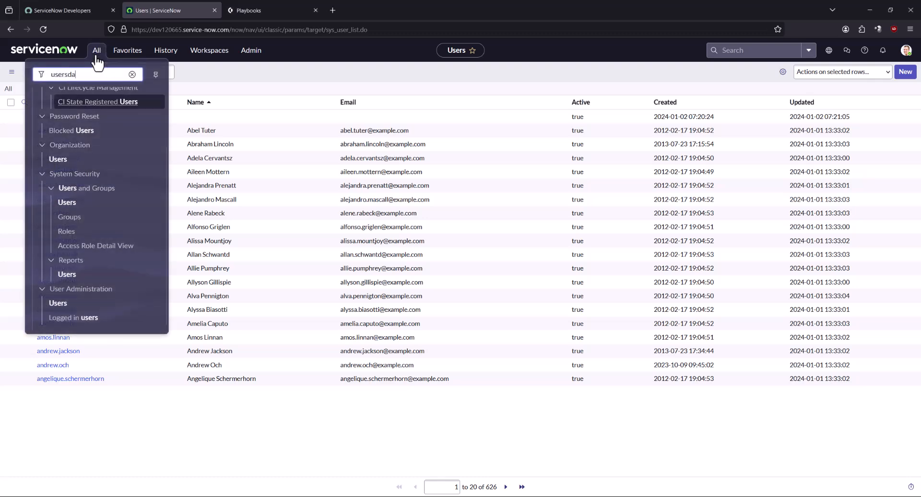
text(data policies)
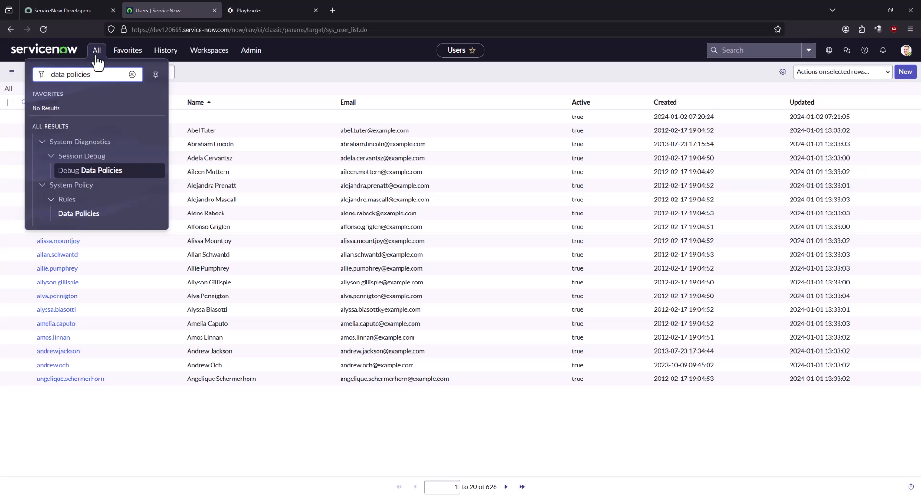
click(74, 214)
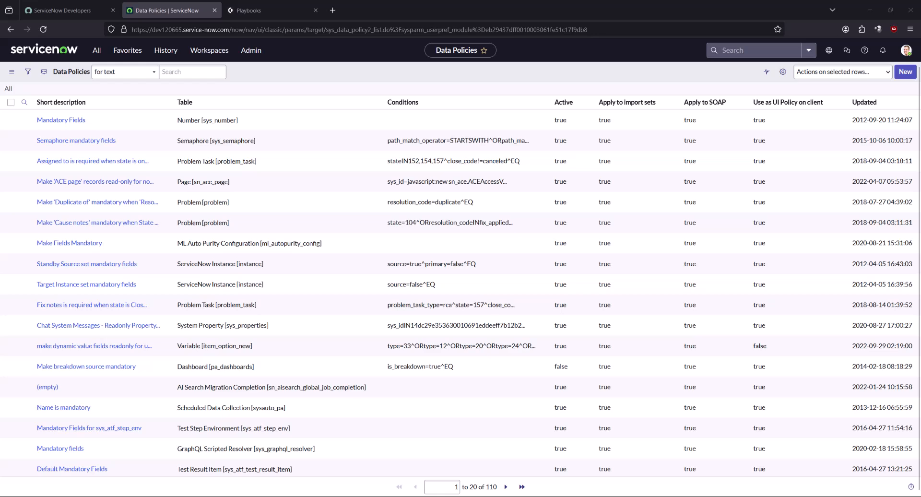
Search the Data Policies list for the keywords 'mandatory close'
click(178, 72)
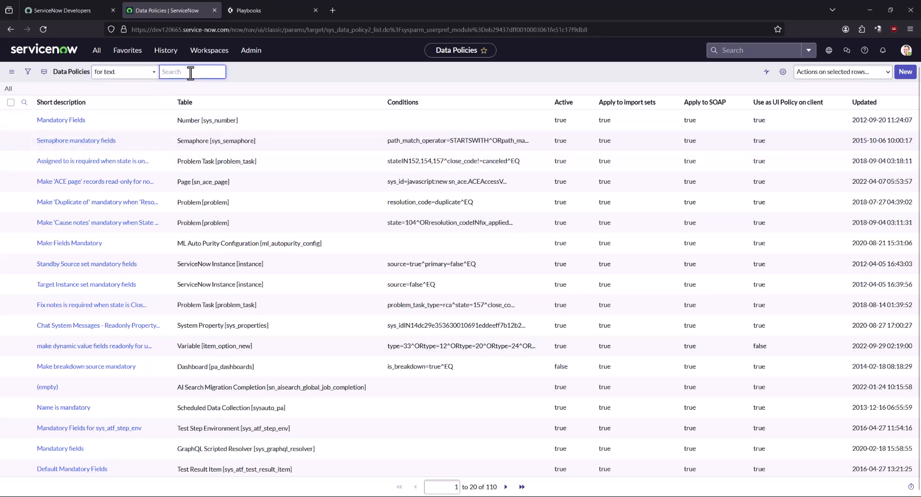
text(mandator)
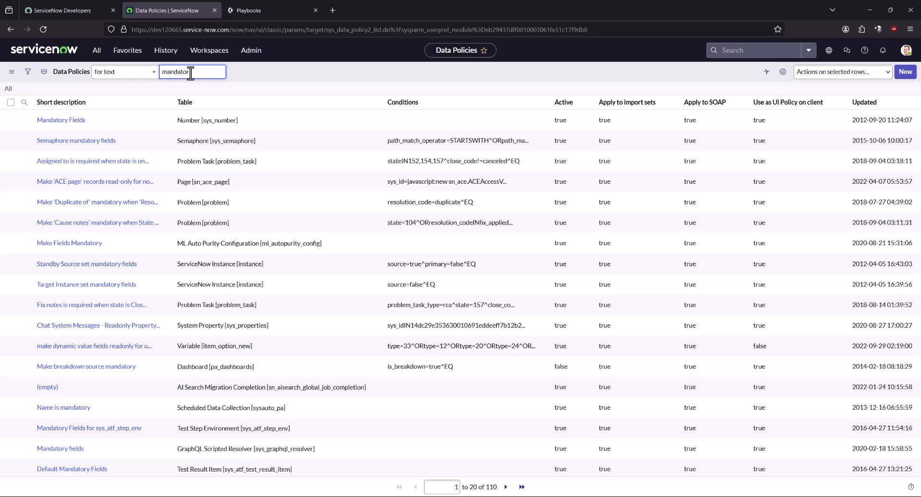
text(y fields)
key(Return)
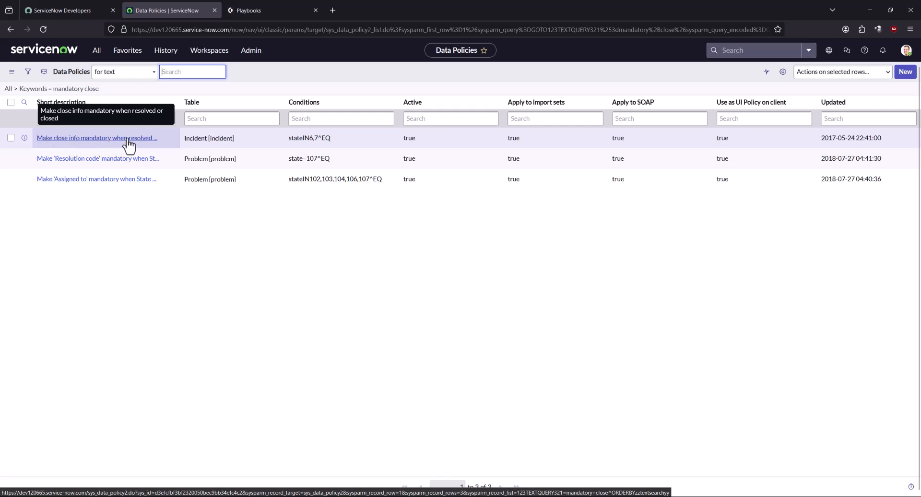
Uncheck Active on 'Make close info mandatory when resolved or closed' and update it
click(129, 143)
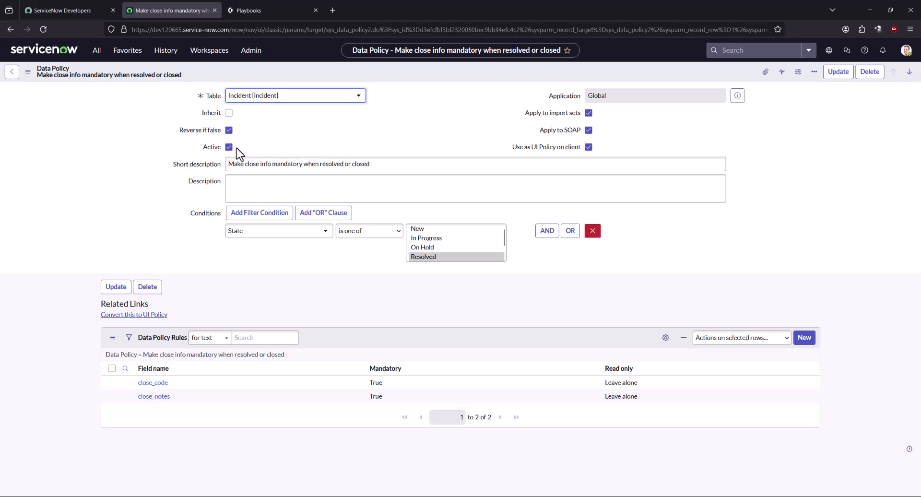
click(229, 147)
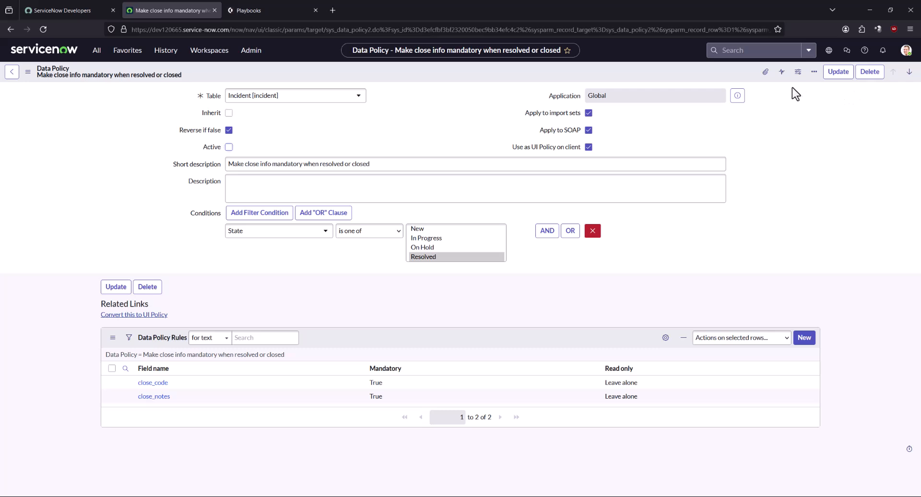
click(839, 73)
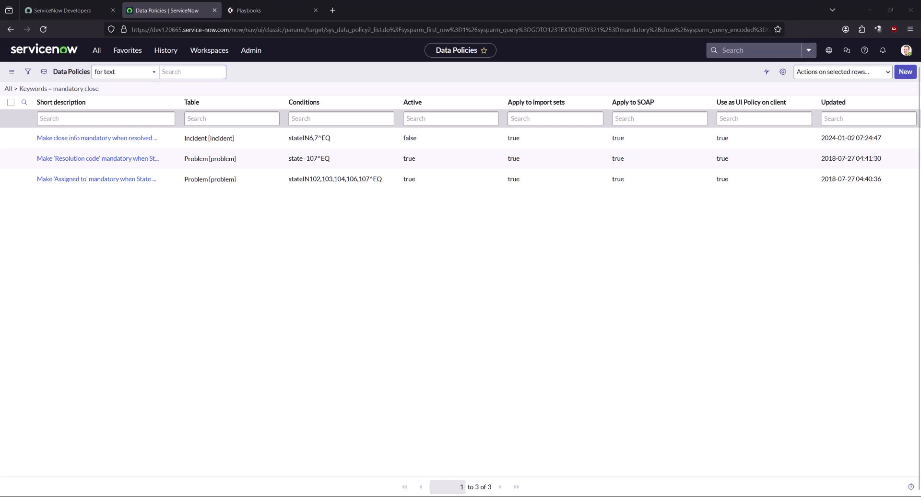
Filter the navigator for 'incident' and open Self-Service > Incidents
click(145, 347)
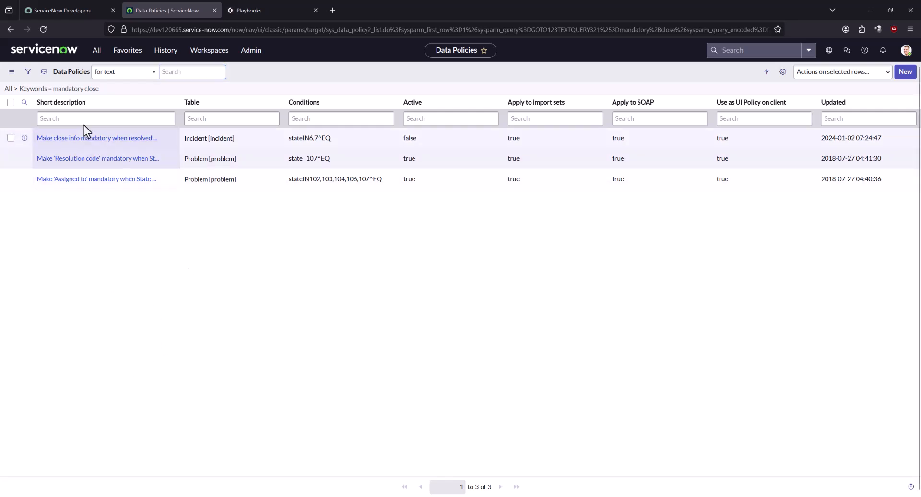
click(97, 51)
triple_click(74, 74)
text(incide)
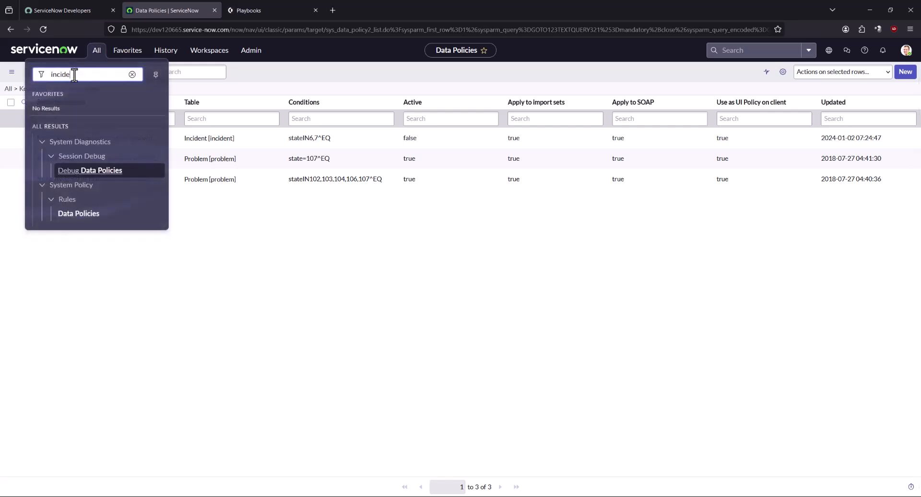
text(nt)
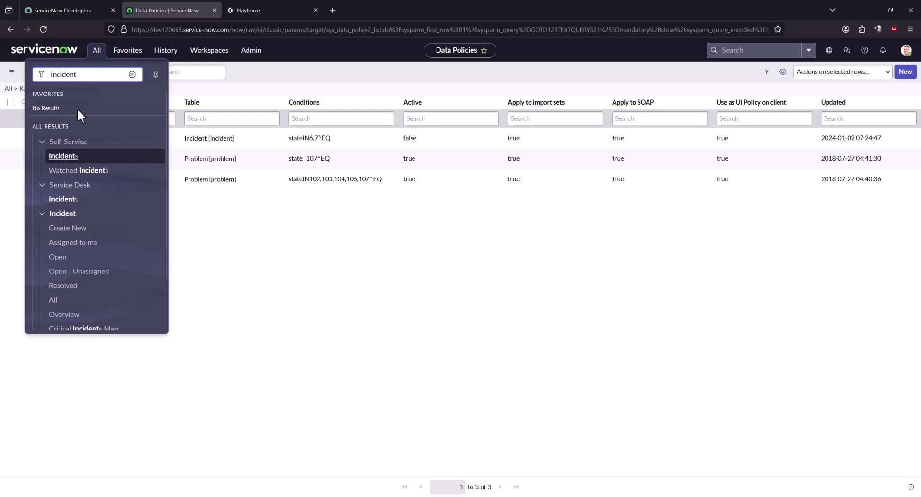
click(67, 157)
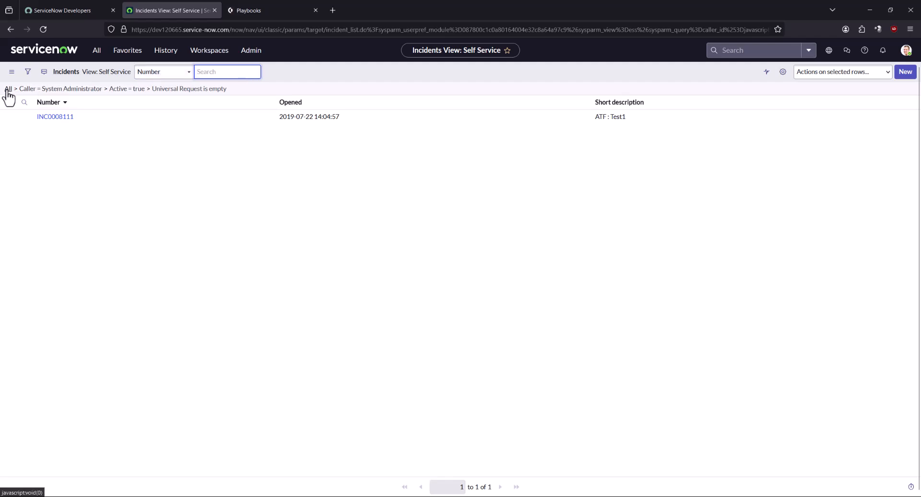
Clear the list filter to show all 67 incidents and save it as a favourite
click(153, 90)
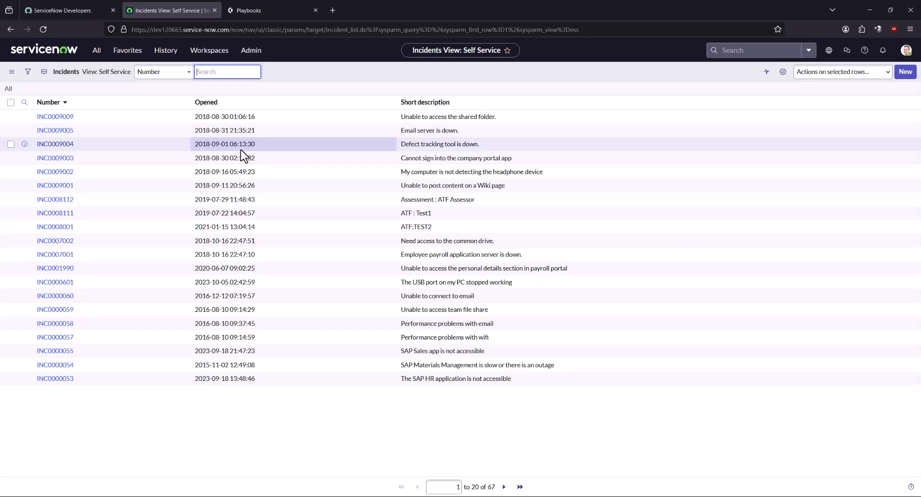
click(508, 50)
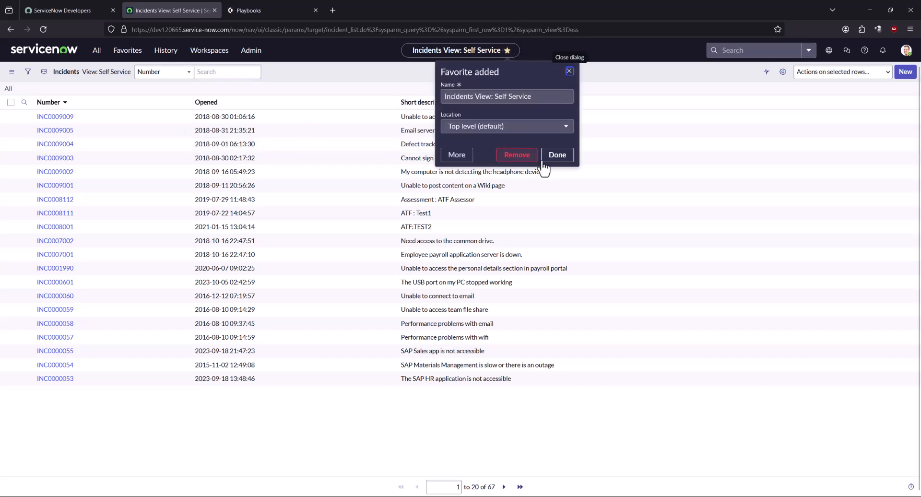
click(570, 159)
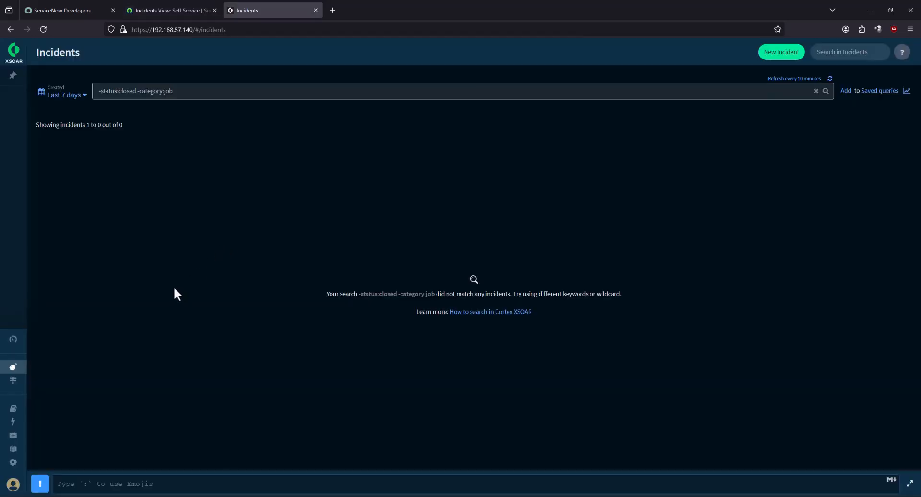
Search XSOAR settings for 'servicenow' and add a new ServiceNow v2 instance
click(15, 463)
text(servicenow)
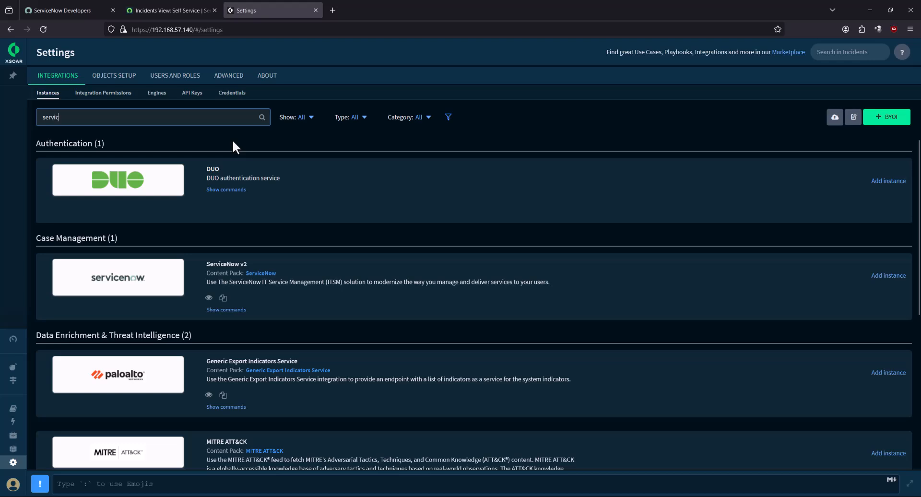
click(888, 181)
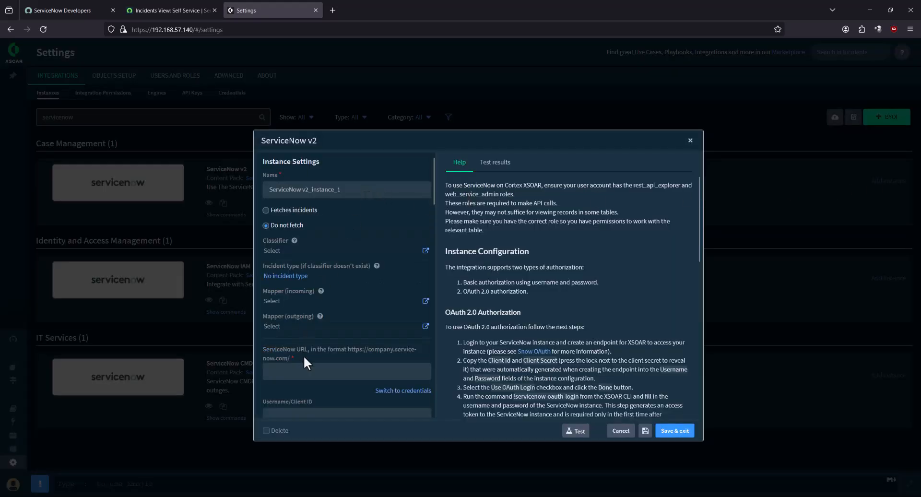
scroll(287, 365, down, 2)
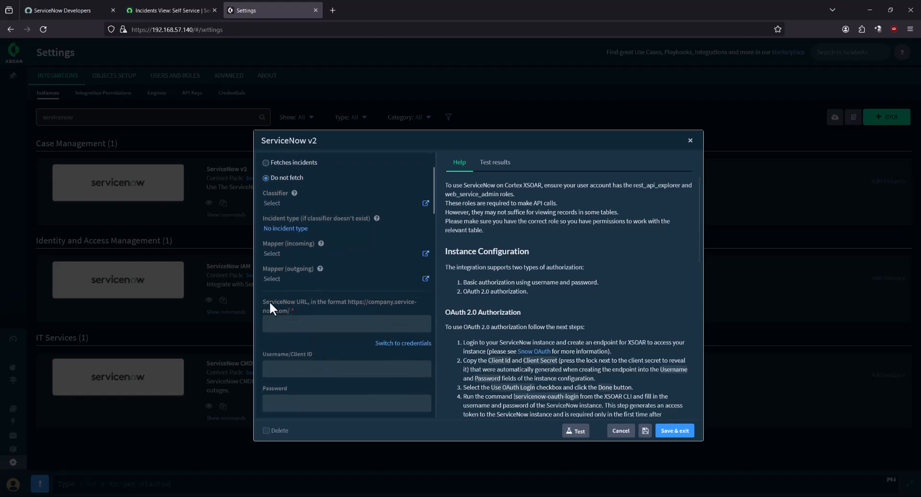
Copy the ServiceNow instance base URL into the instance's URL field
click(152, 5)
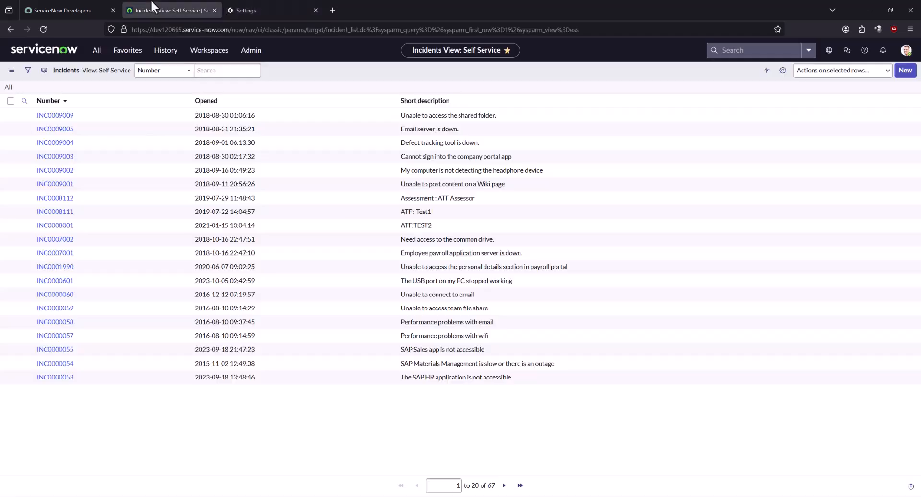
click(131, 29)
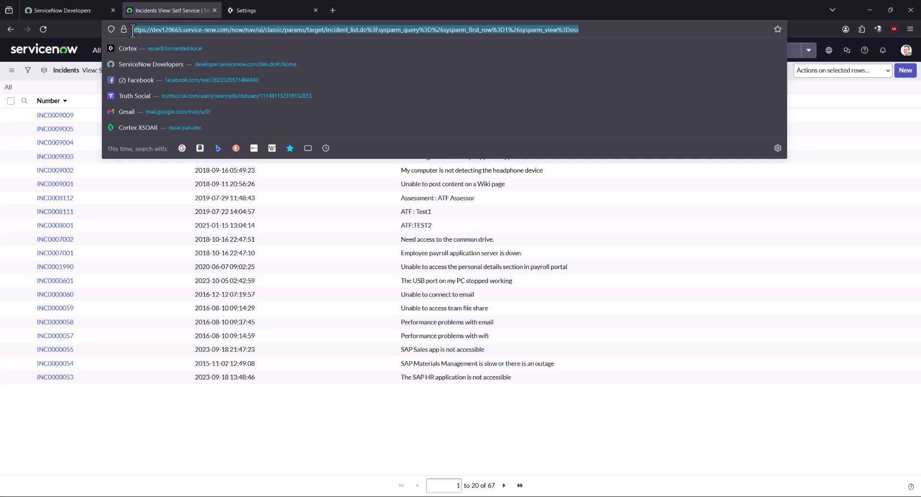
click(134, 30)
drag(133, 30, 230, 33)
key(ctrl+c)
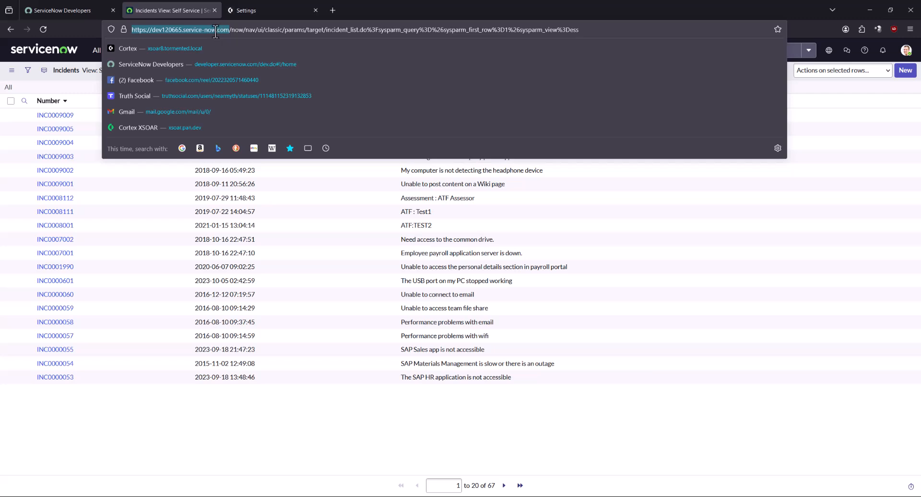
click(248, 6)
click(326, 323)
key(ctrl+v)
Enter username 'xsoar' and paste the ServiceNow account password
click(313, 372)
text(xsoar)
key(Tab)
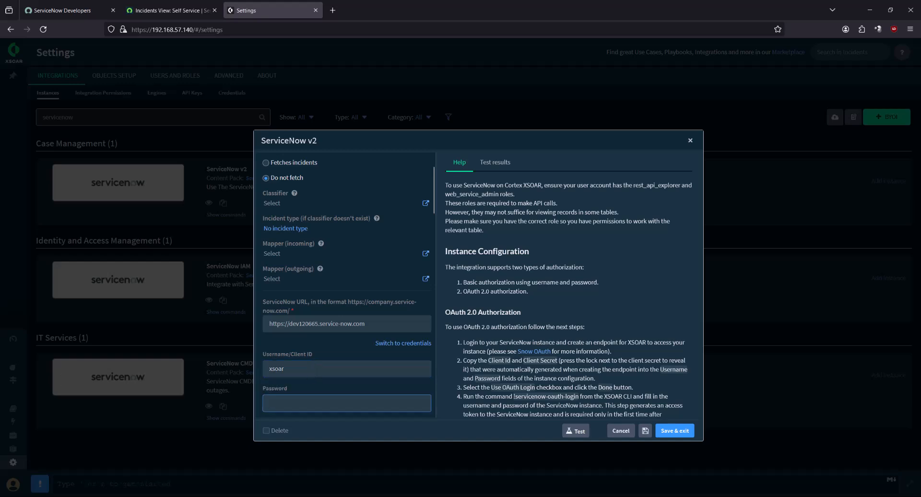
key(alt+Tab)
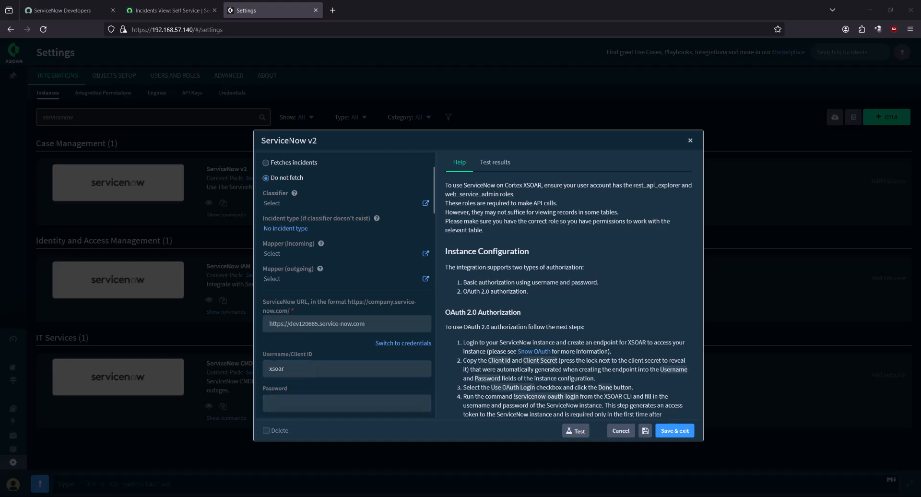
click(330, 406)
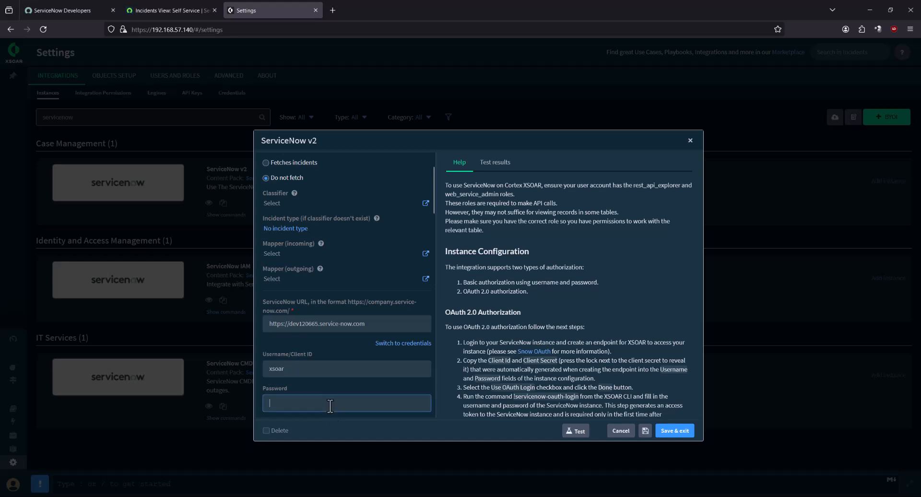
key(ctrl+v)
Test the connection successfully and save the instance as ServiceNow v2_instance_1
scroll(344, 387, down, 1)
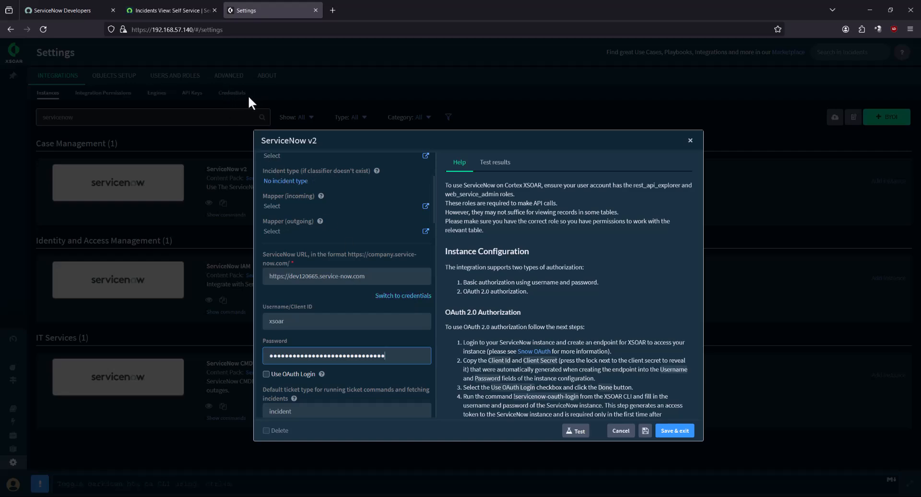
scroll(357, 395, down, 1)
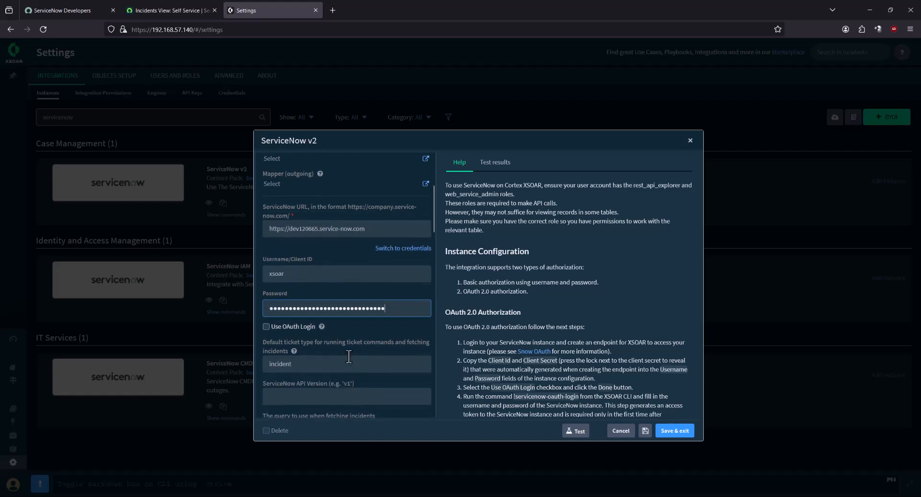
click(576, 433)
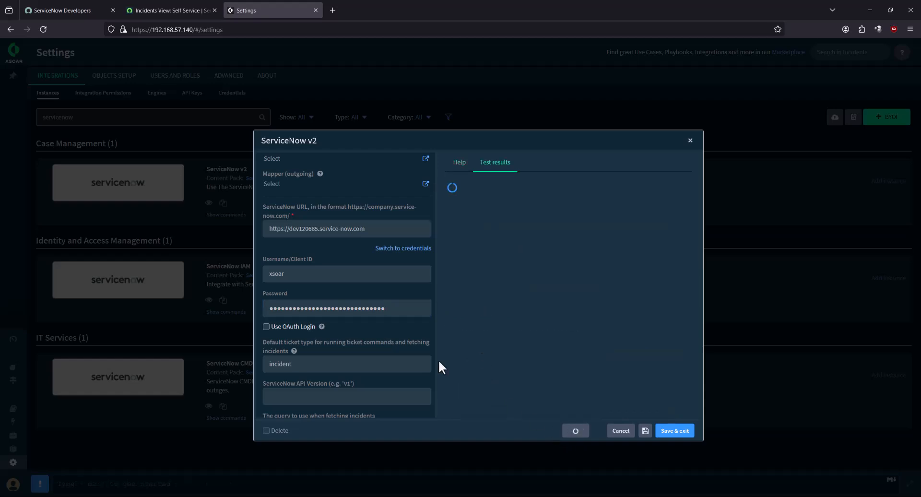
click(670, 432)
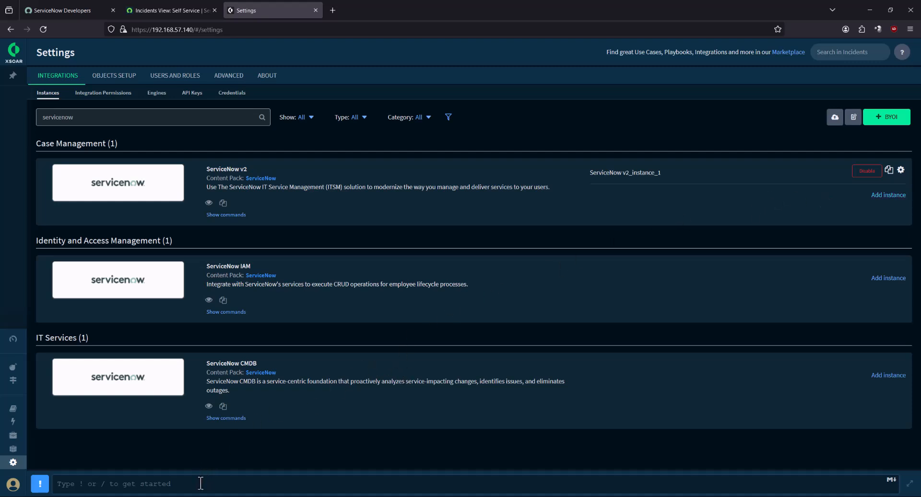
click(282, 486)
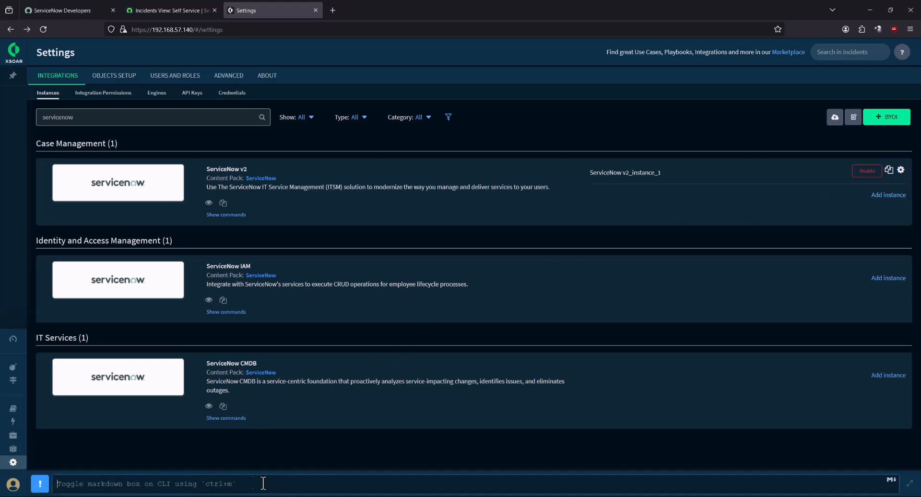
Run !servicenow-query-users user_name=xsoar in the Playground War Room and select the returned user ID
mouse_move(15, 125)
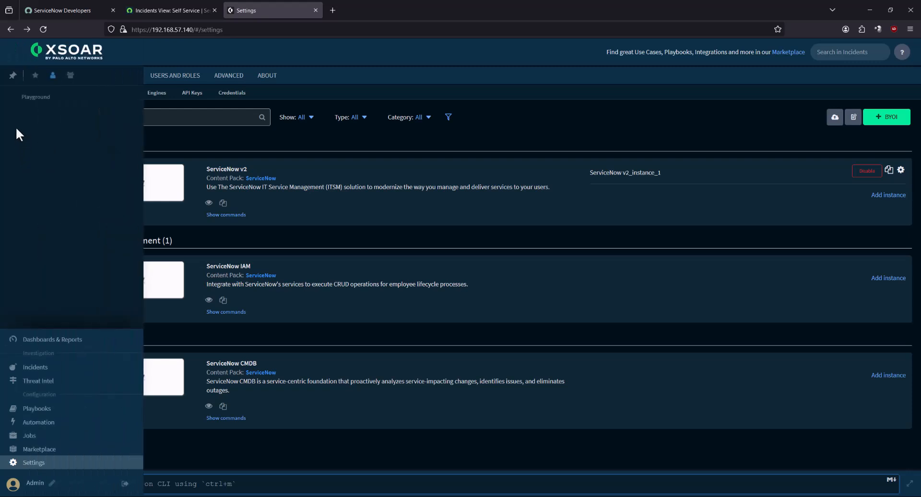
click(34, 99)
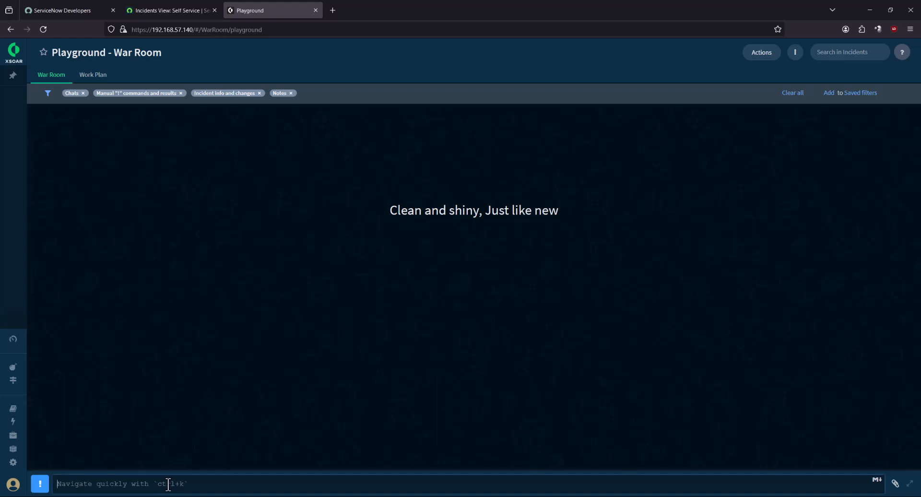
click(168, 484)
text(!servicenow-query-users user_name=xsoar)
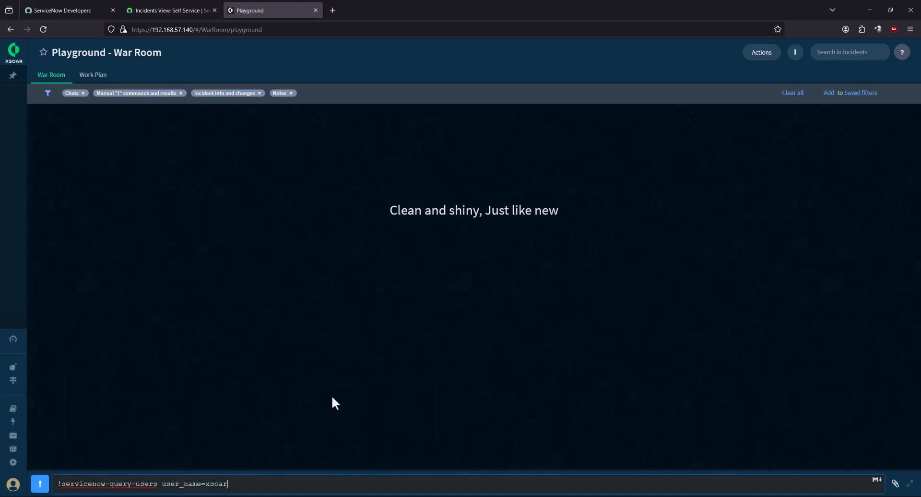
key(Return)
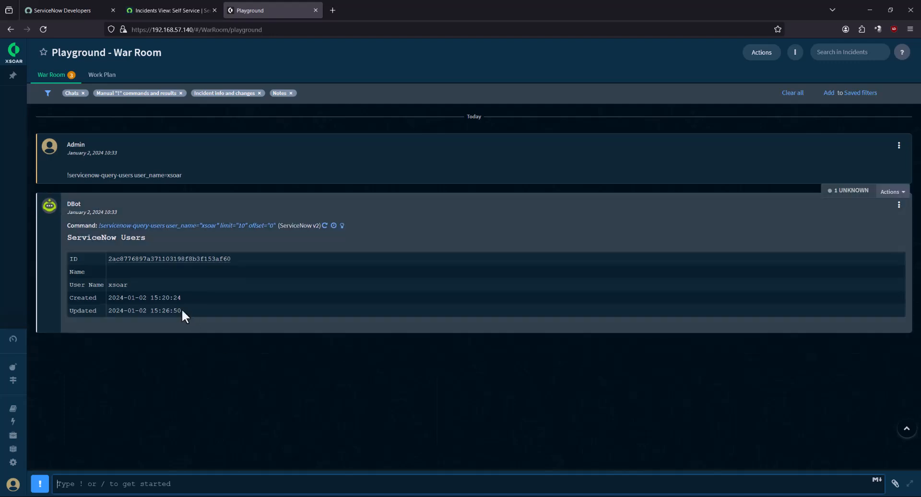
drag(233, 259, 109, 263)
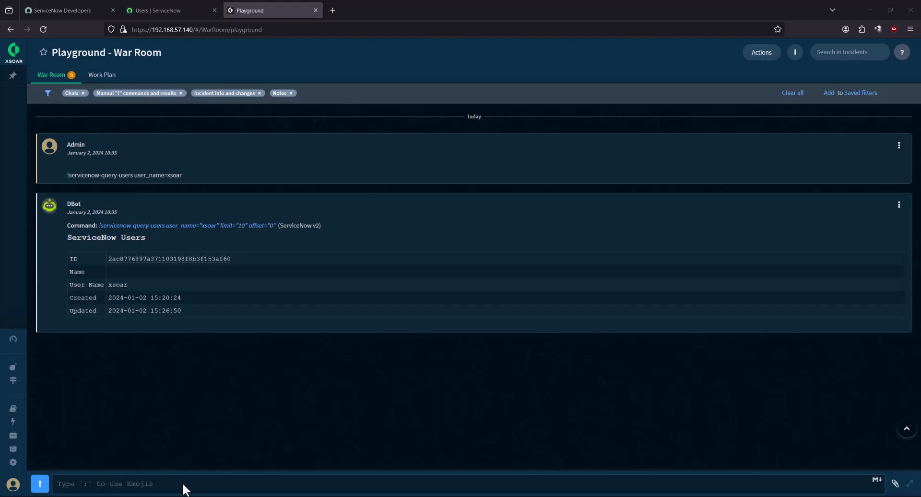
Look up a second user from the ServiceNow Users list in the War Room and copy its ID
click(182, 485)
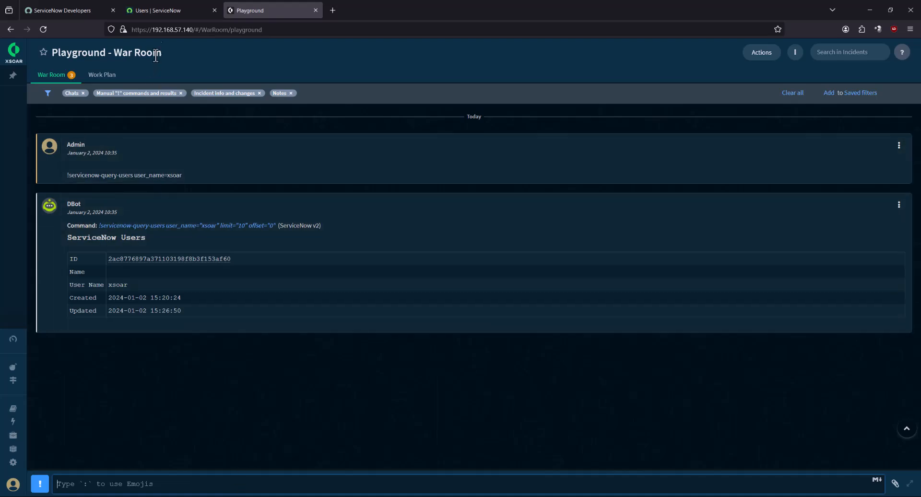
click(170, 12)
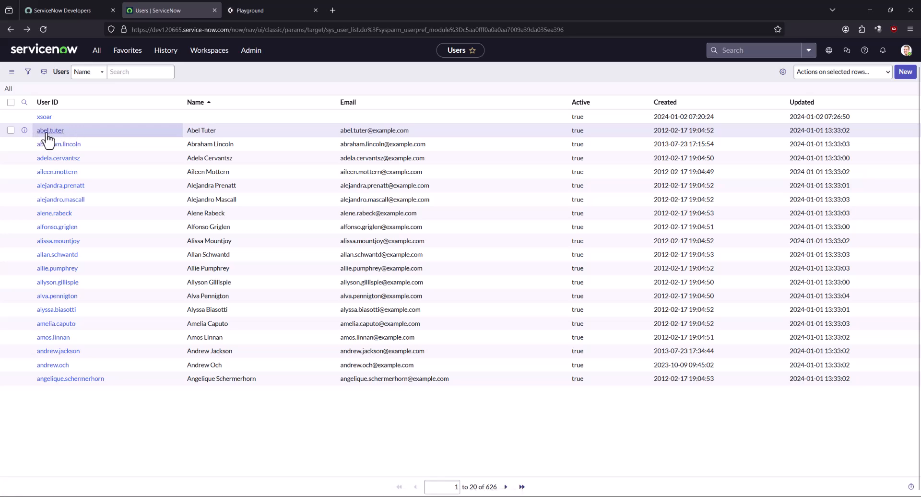
click(260, 4)
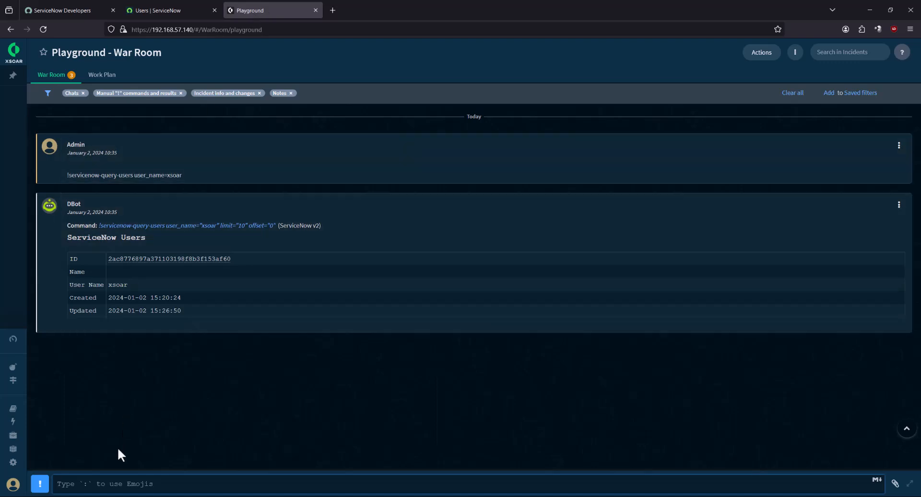
text(!servicenow-query-users user_name=abel.tuter)
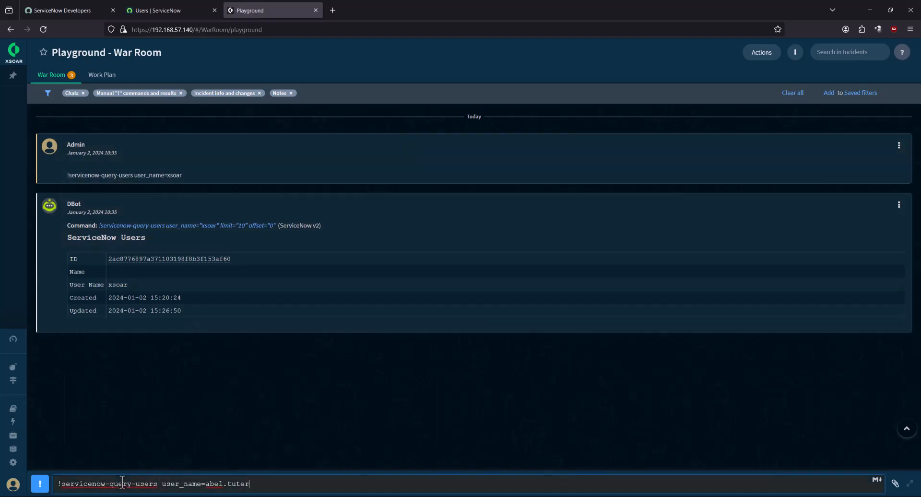
key(Return)
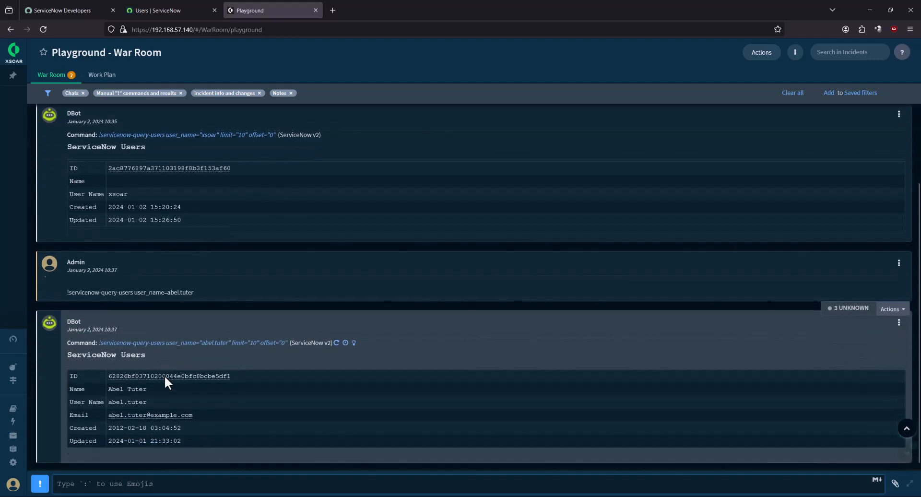
drag(251, 373, 107, 382)
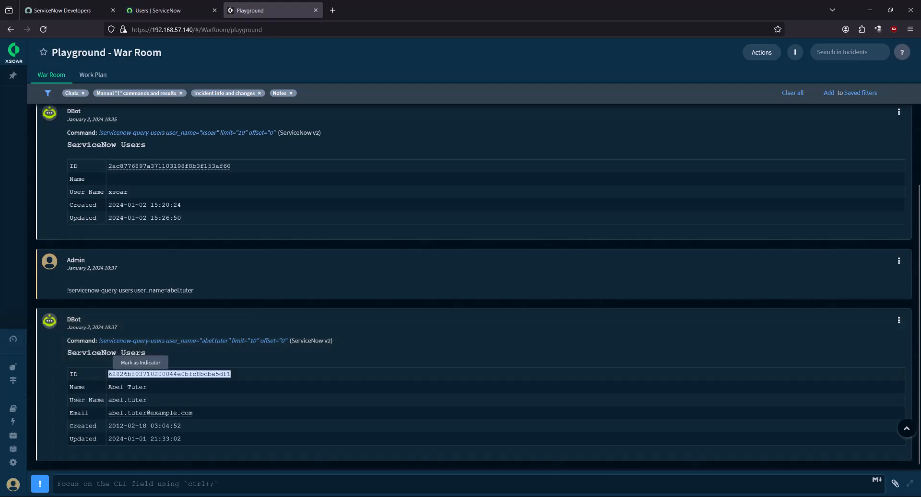
key(ctrl+c)
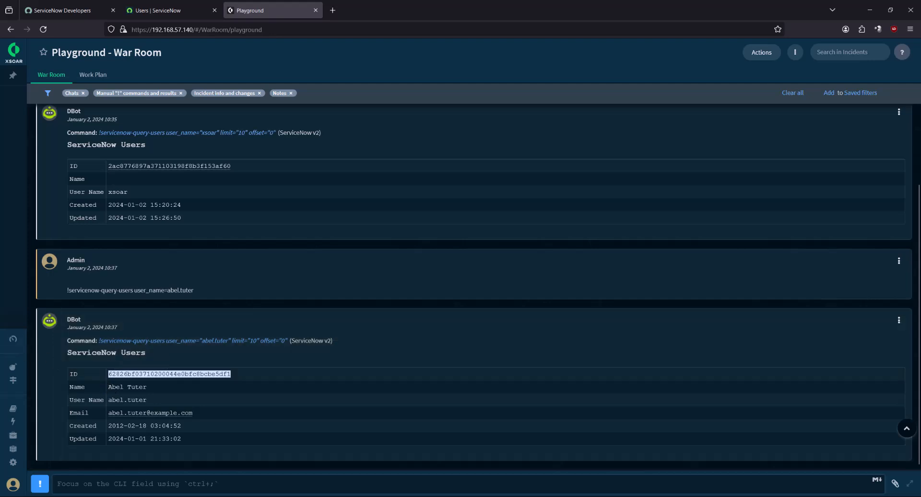
Go to the Playbooks library to reach the Demo - ServiceNow playbook
key(alt+Tab)
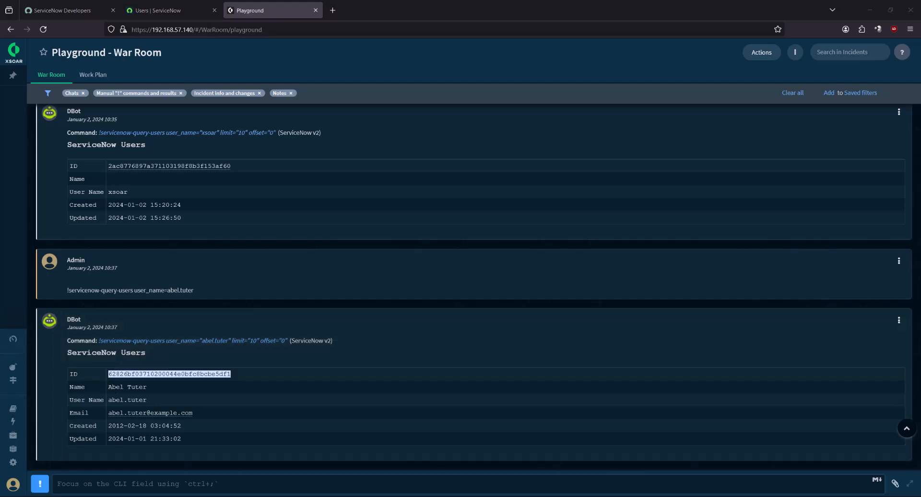
click(381, 393)
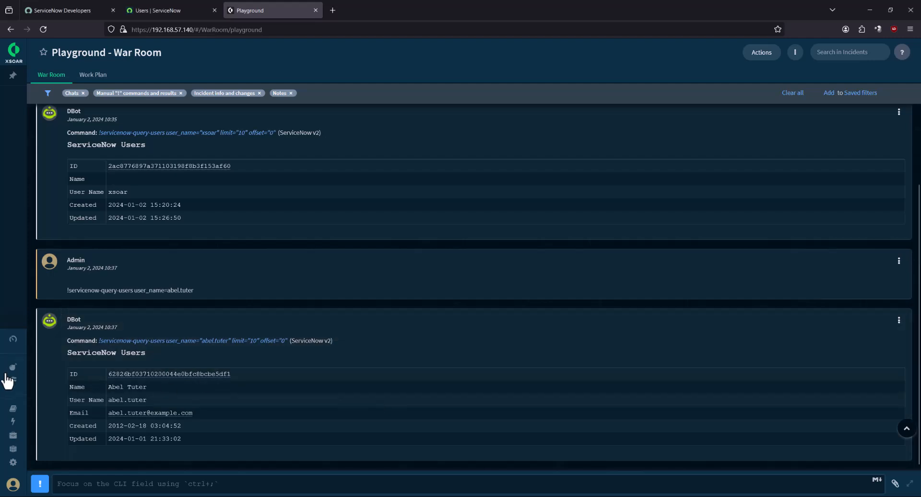
click(103, 417)
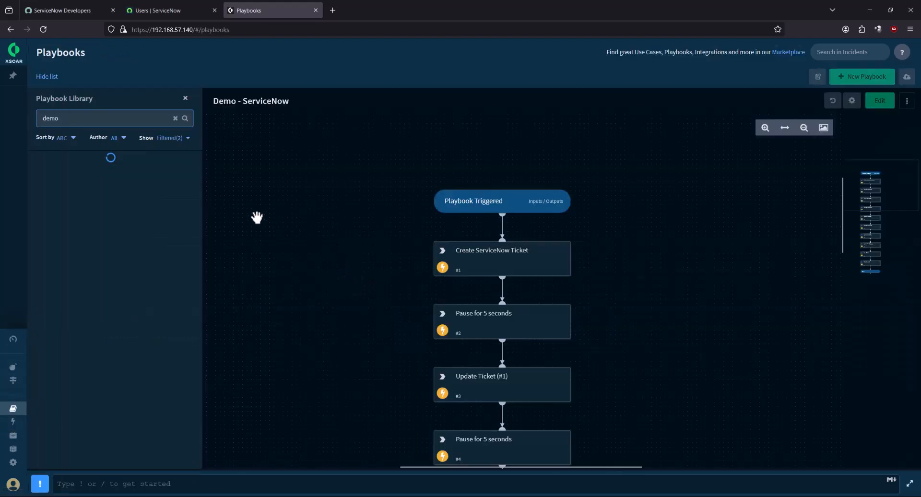
In edit mode, paste the copied user ID into the Create ServiceNow Ticket task's caller_id
click(880, 100)
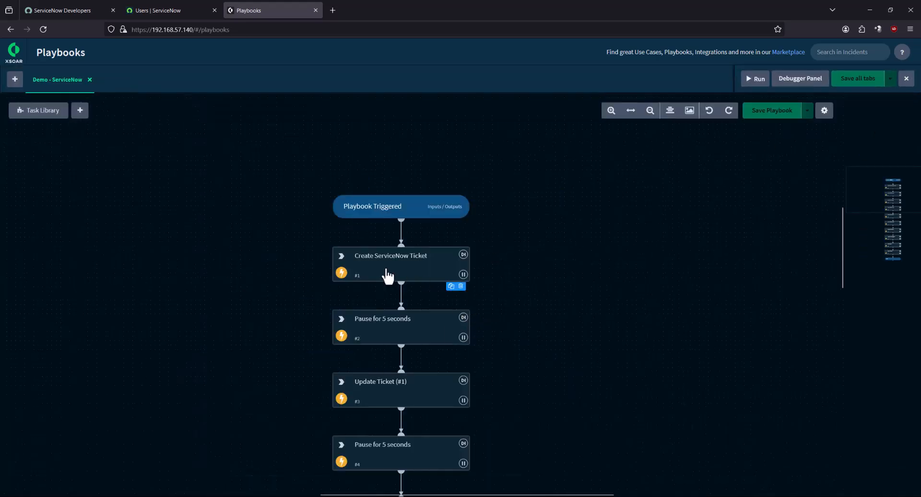
click(354, 274)
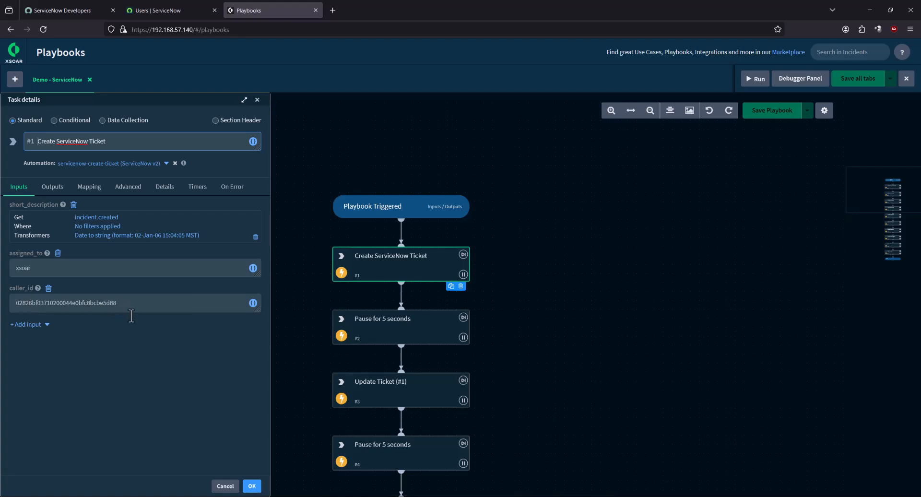
double_click(41, 268)
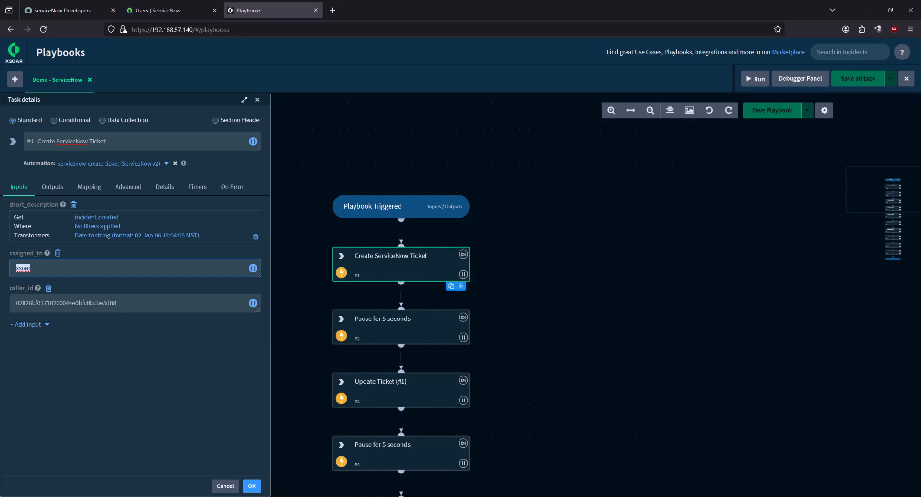
key(alt+Tab)
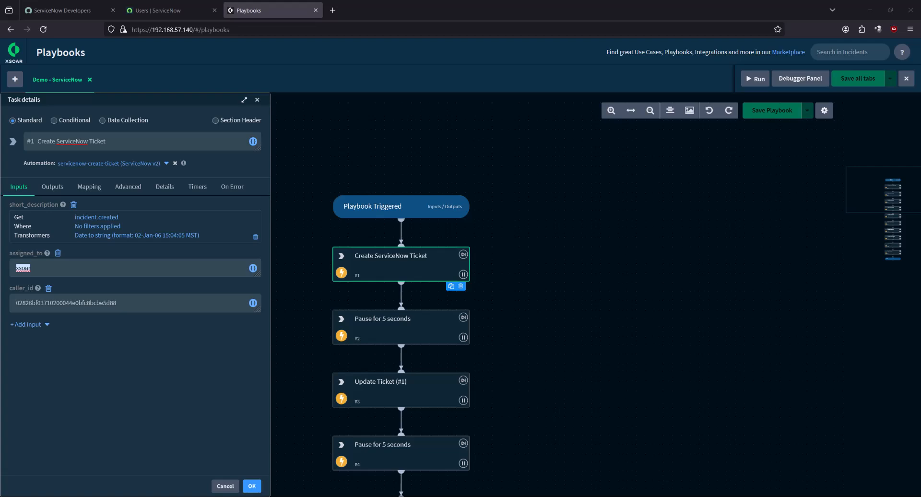
double_click(171, 303)
key(ctrl+v)
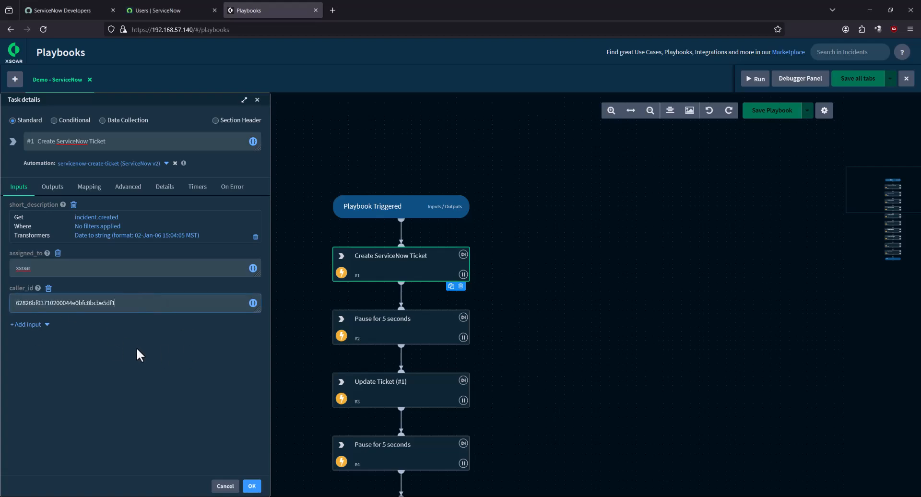
click(252, 486)
Review the Update Ticket #1, #2 and #3 task details in the playbook
drag(549, 440, 541, 294)
click(429, 288)
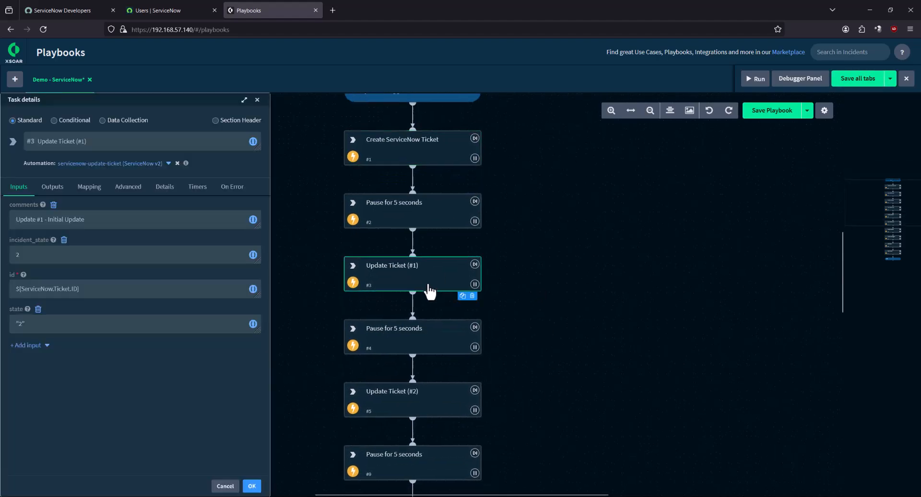
drag(613, 411, 608, 330)
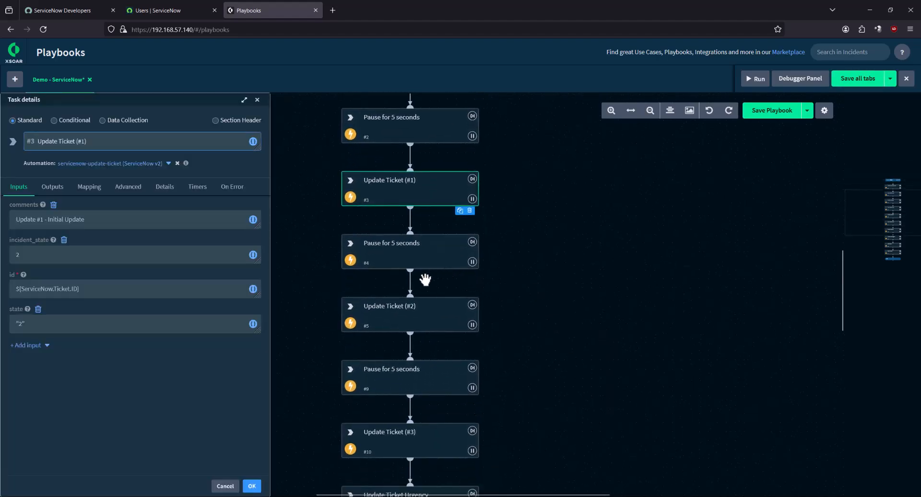
click(403, 325)
drag(593, 437, 599, 352)
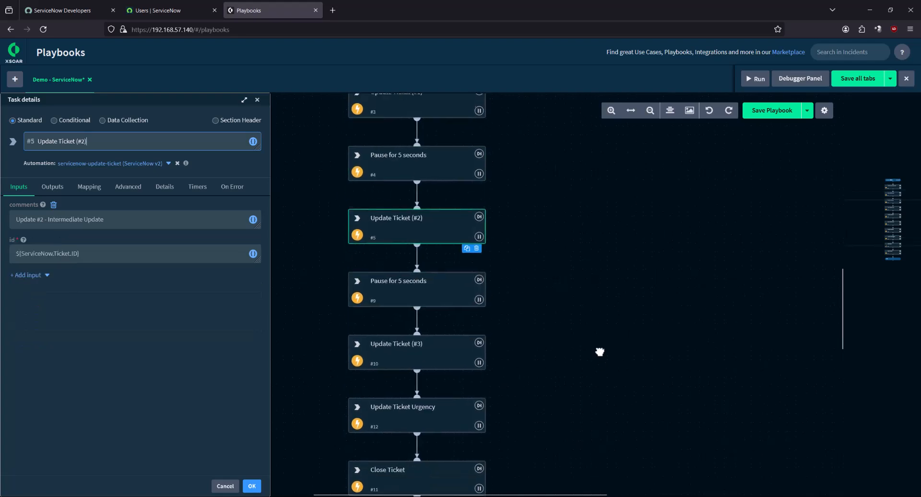
click(385, 363)
drag(662, 461, 646, 372)
Replace the Close Ticket task's resolved_by value with the xsoar user's ID
click(421, 383)
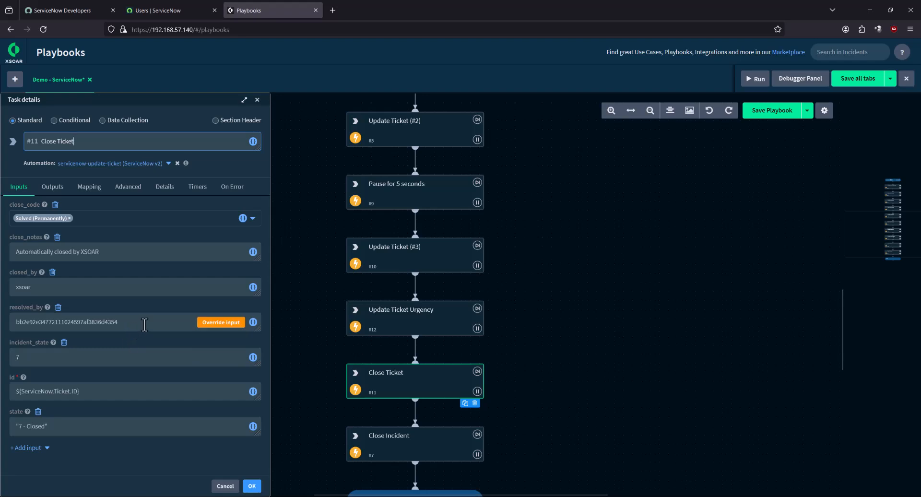
drag(144, 322, 16, 322)
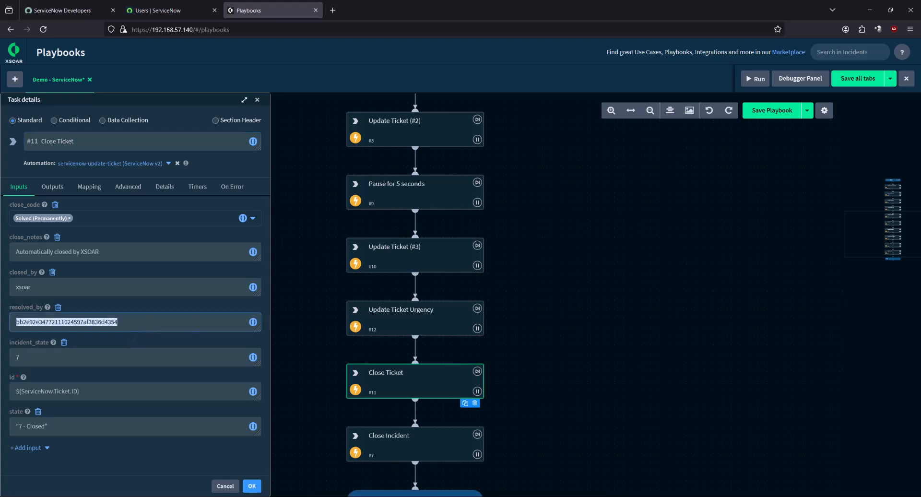
key(alt+Tab)
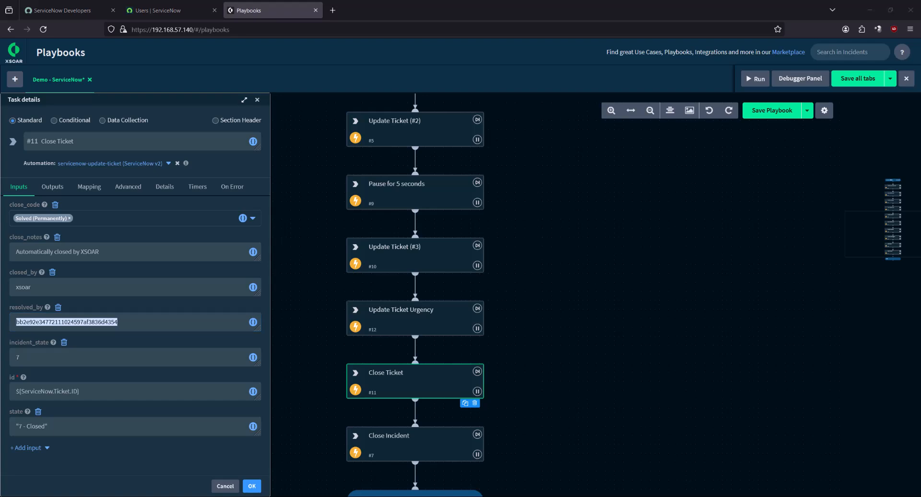
click(160, 320)
key(ctrl+a)
key(ctrl+v)
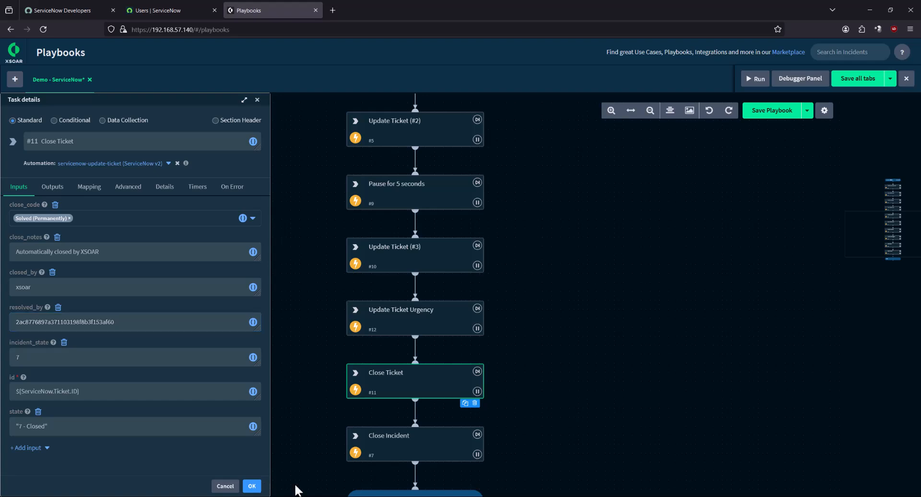
click(253, 486)
Check the Close Incident task, save the playbook, and run it
scroll(421, 411, down, 2)
click(425, 372)
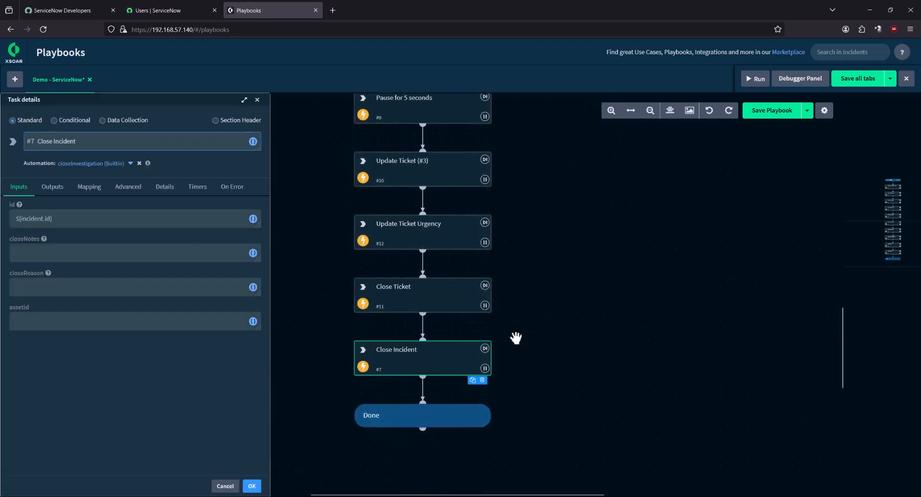
click(781, 116)
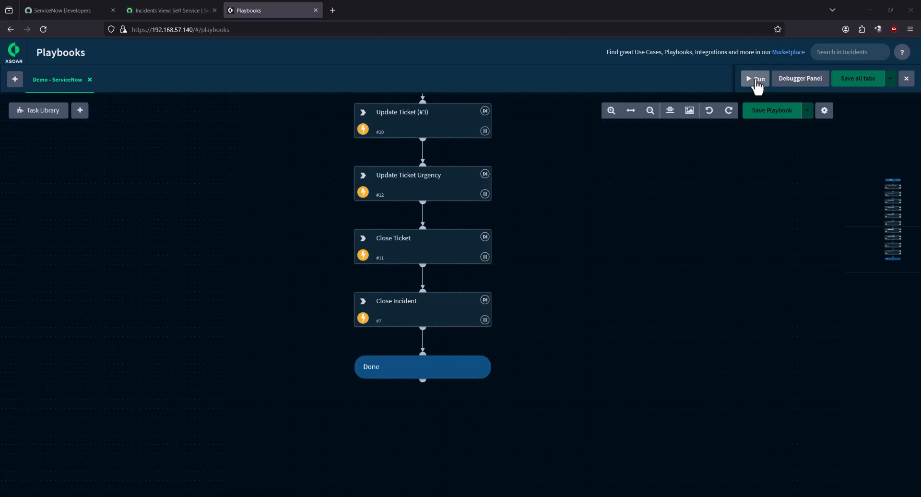
click(756, 79)
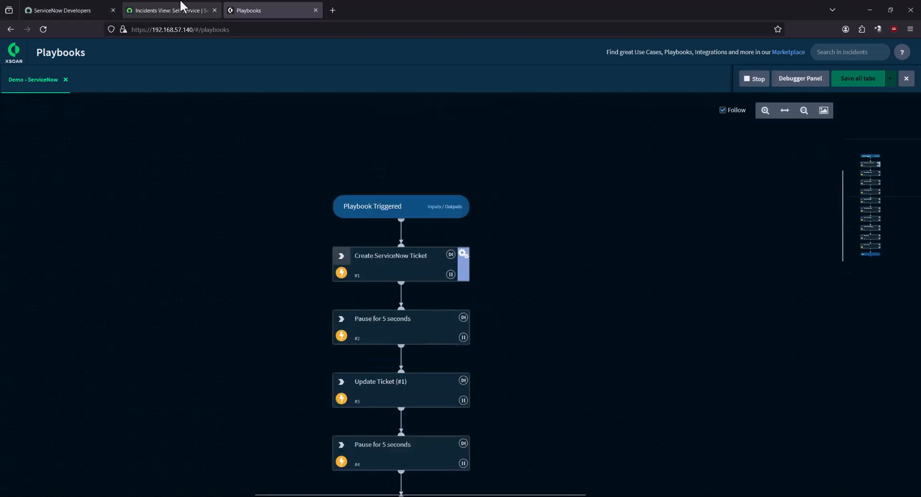
Refresh the ServiceNow incident list to load the playbook-created ticket
click(181, 7)
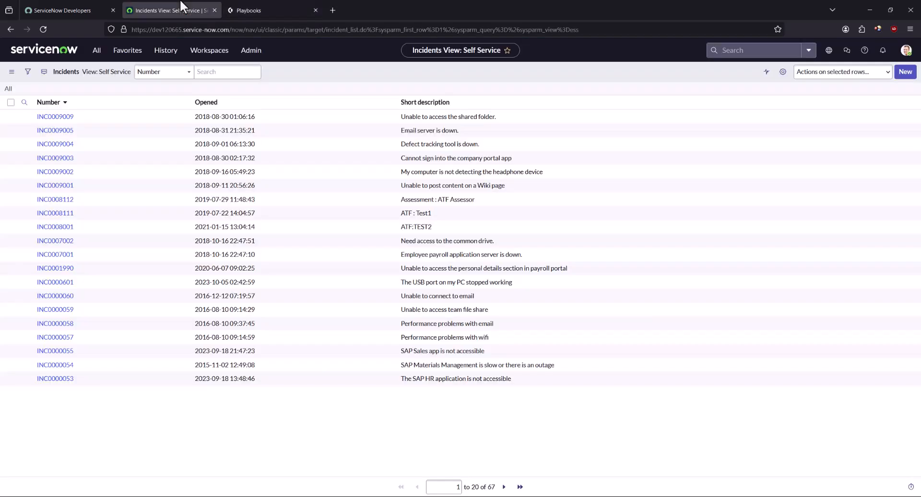
click(42, 29)
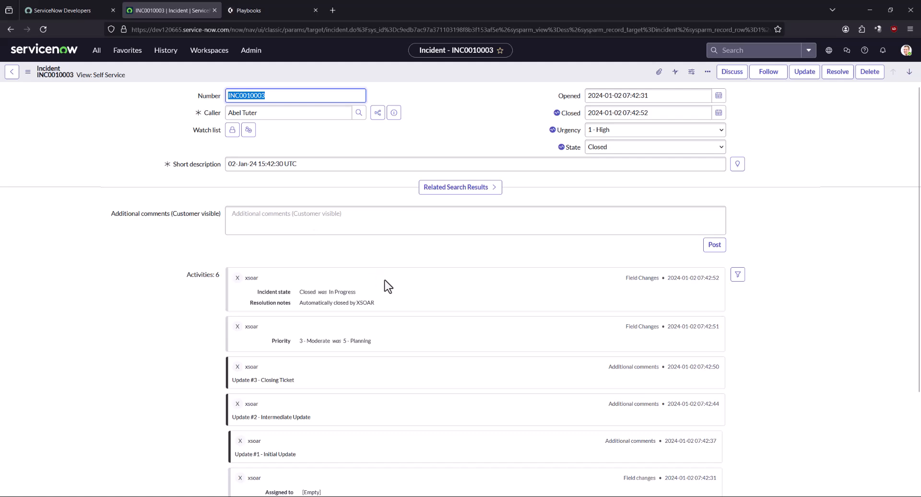
Confirm all playbook tasks completed, stop the run, and go to the Dashboards home page
click(251, 7)
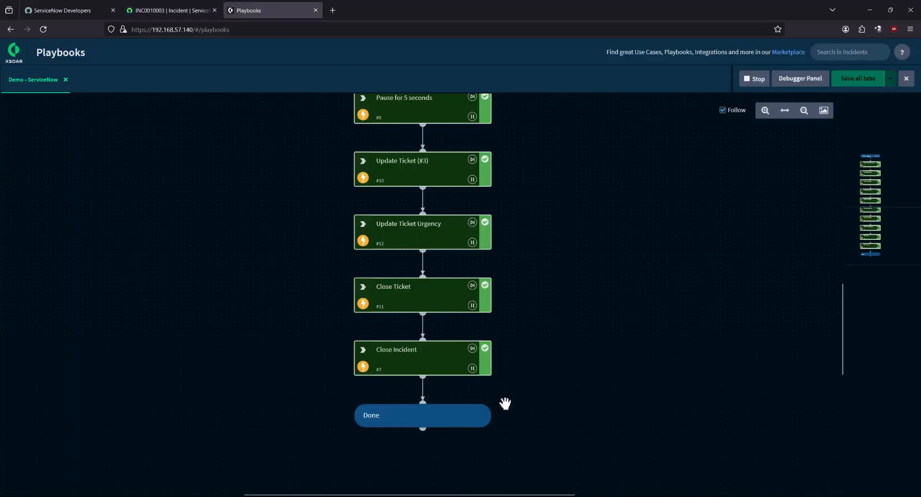
drag(576, 223, 567, 186)
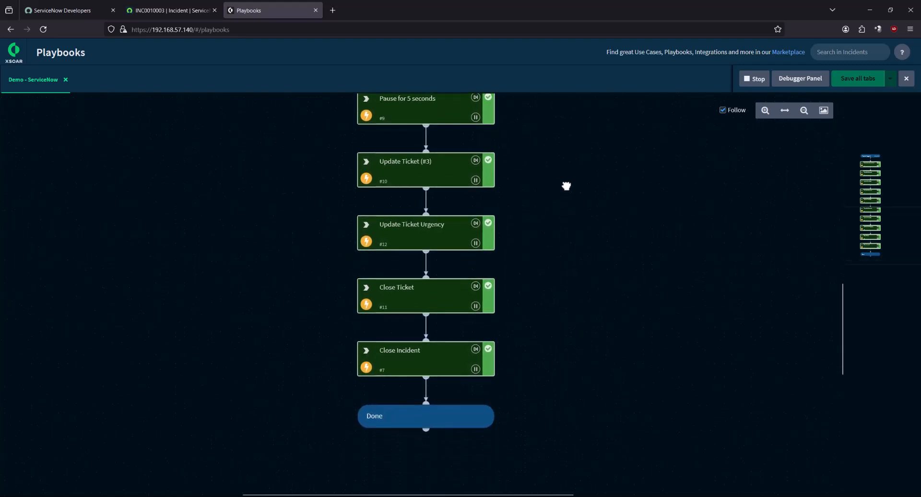
click(755, 78)
click(15, 53)
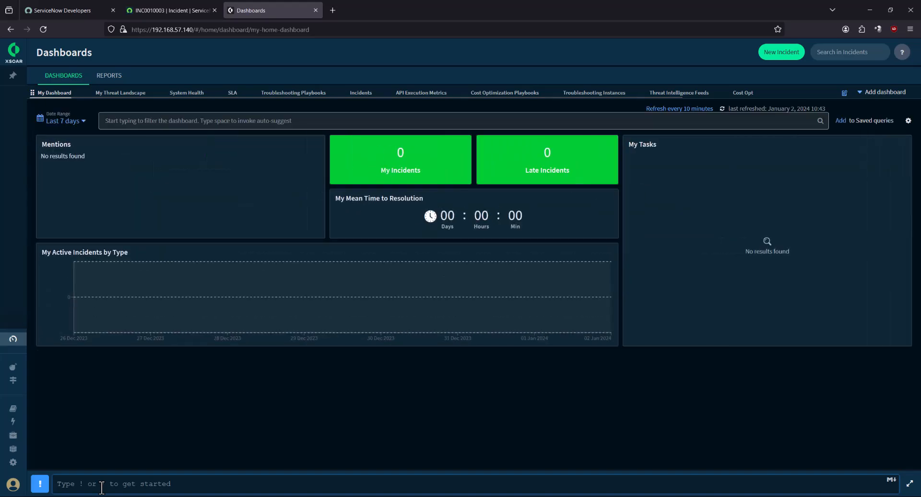
Type !servicenow in the Playground command line and scroll the suggested ServiceNow commands
click(102, 488)
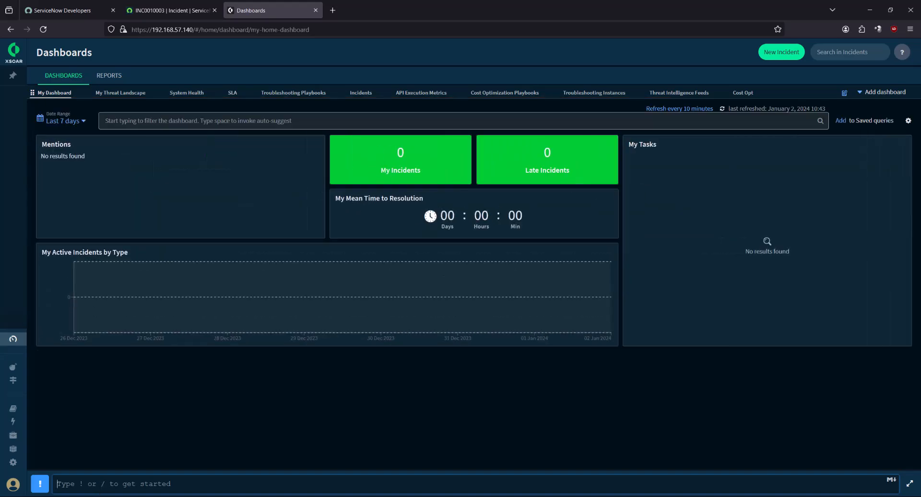
click(36, 94)
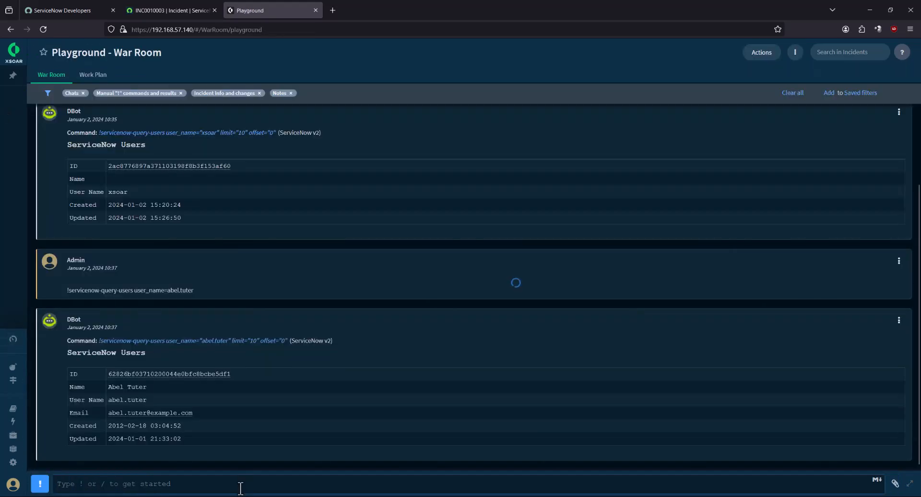
click(240, 488)
text(!servicenow)
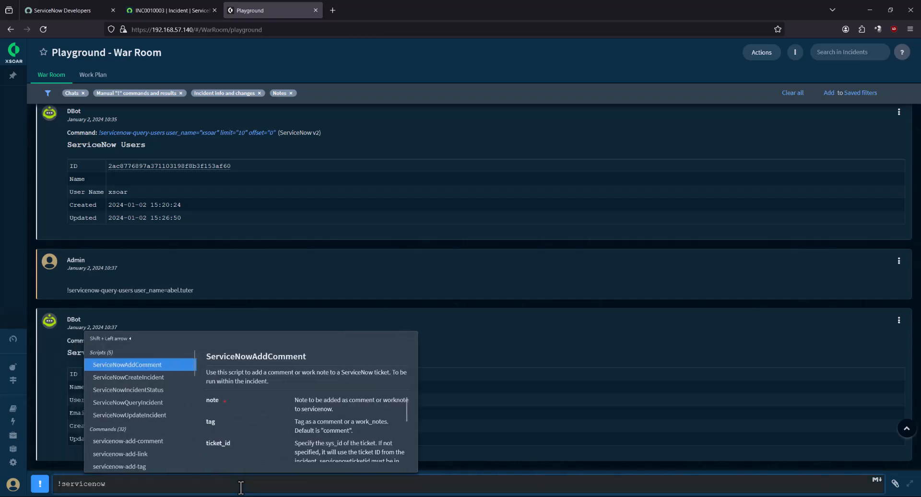
scroll(144, 429, down, 4)
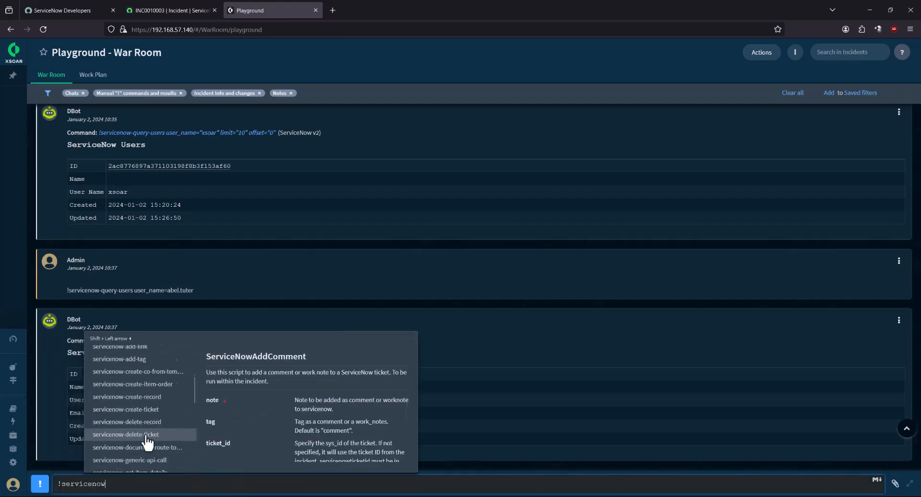
scroll(155, 432, down, 6)
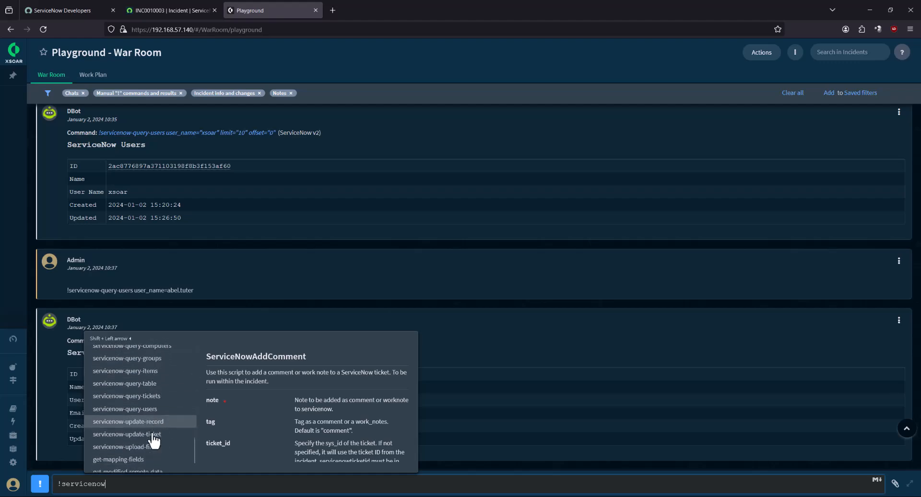
Show the ServiceNow v2 integration's commands in Settings and select servicenow-create-record
mouse_move(16, 455)
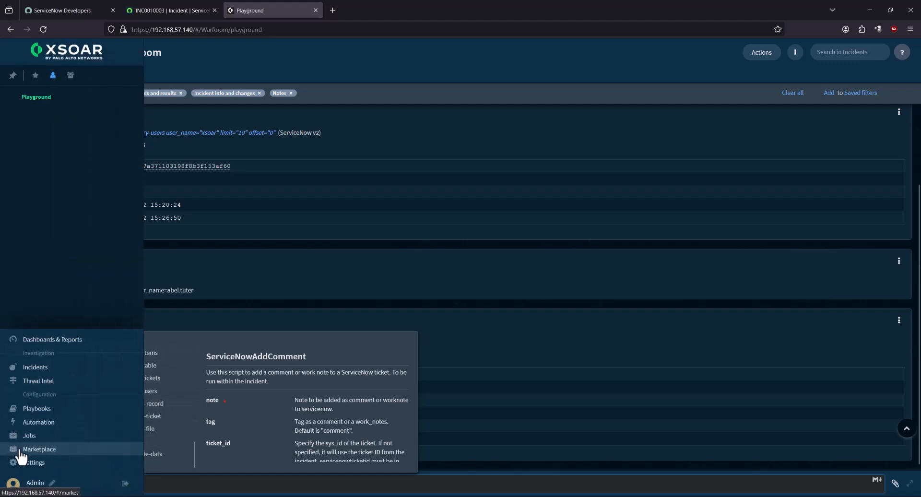
click(31, 464)
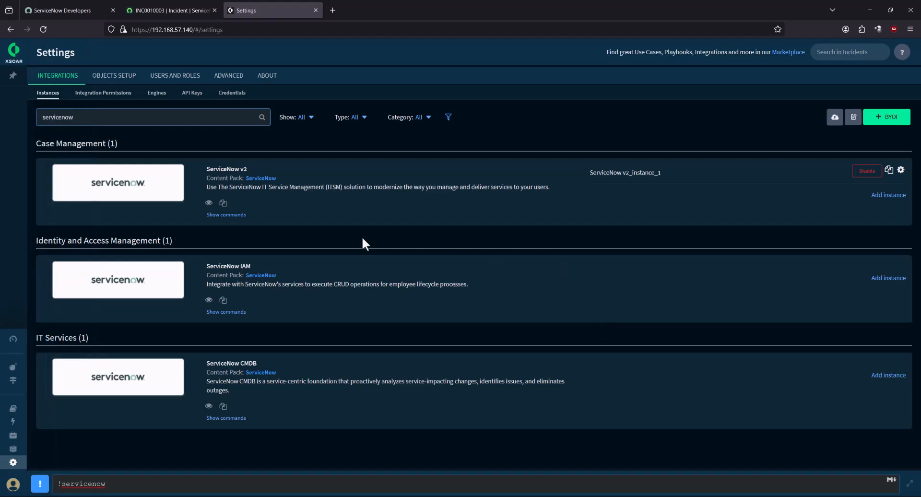
click(234, 217)
scroll(380, 307, down, 3)
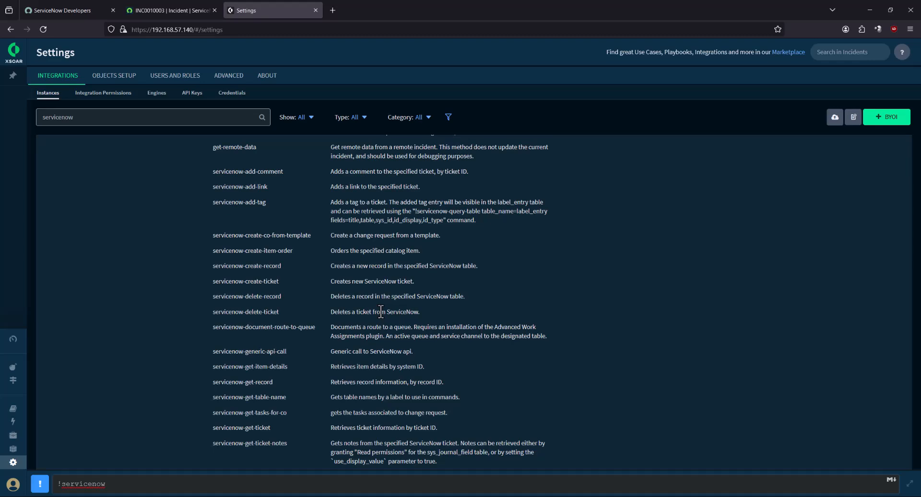
drag(286, 265, 210, 267)
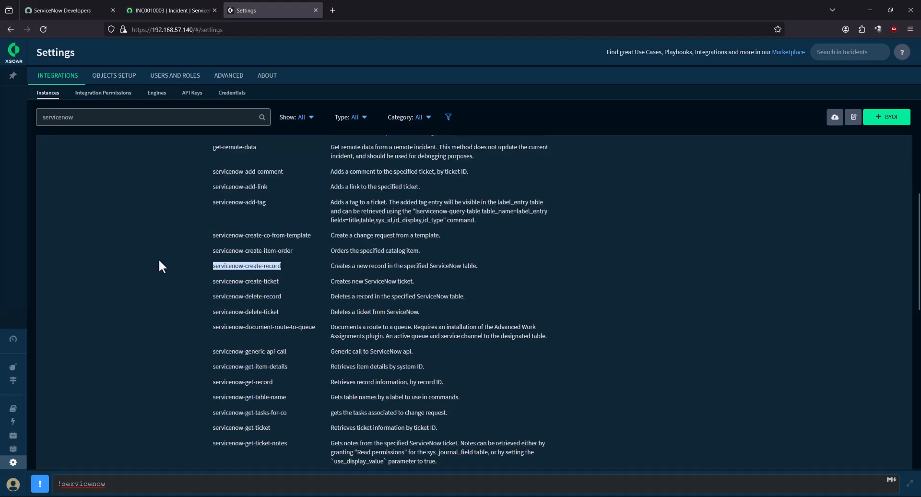